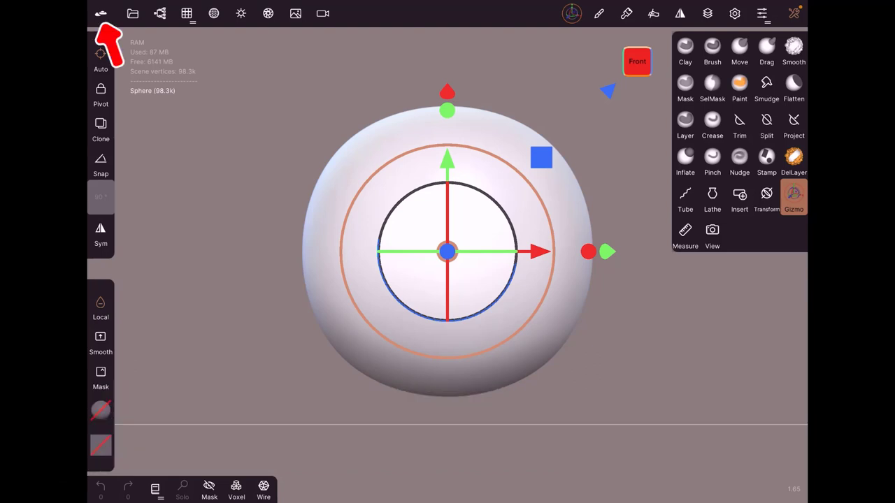
- Show the scene list with the single Sphere object and the primitive shapes
click(100, 13)
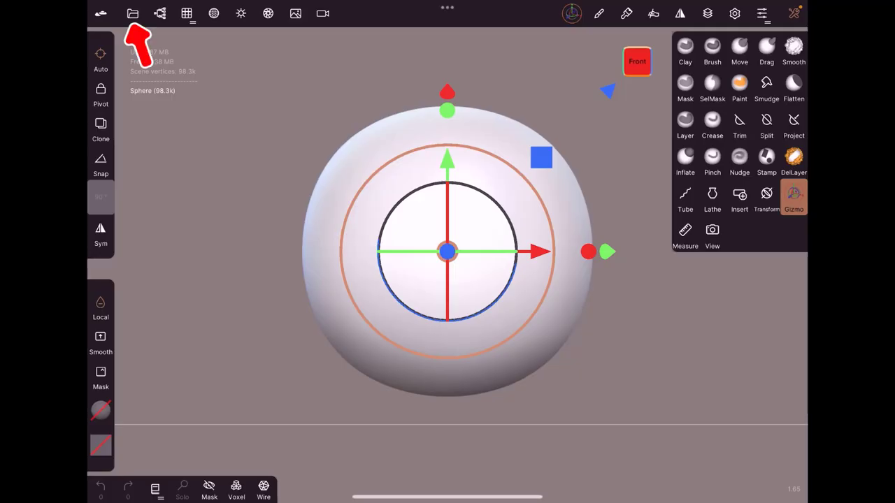
click(132, 13)
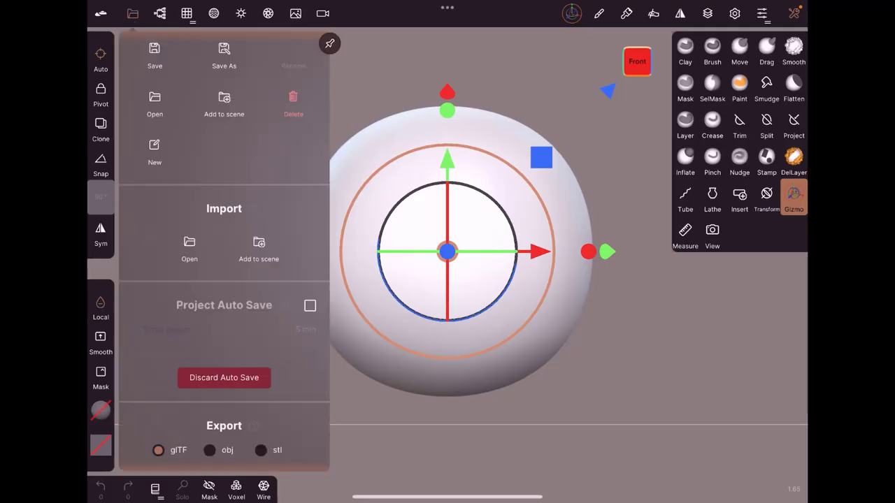
scroll(224, 252, up, 3)
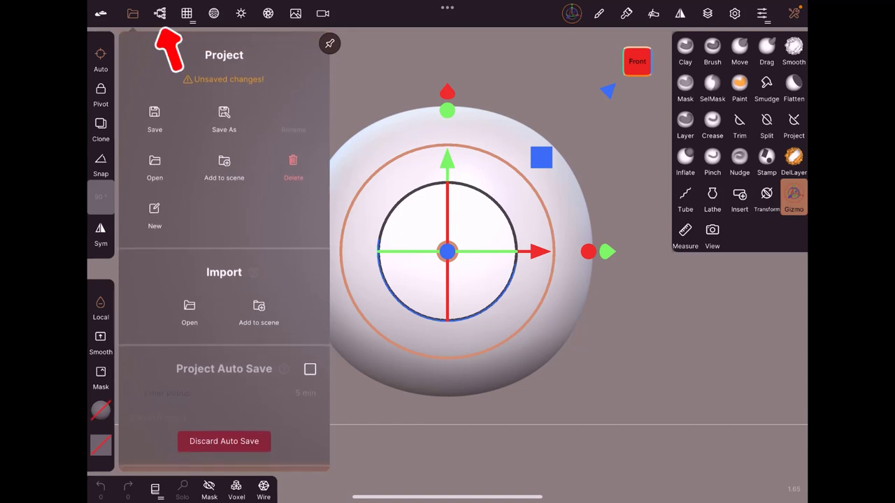
click(159, 13)
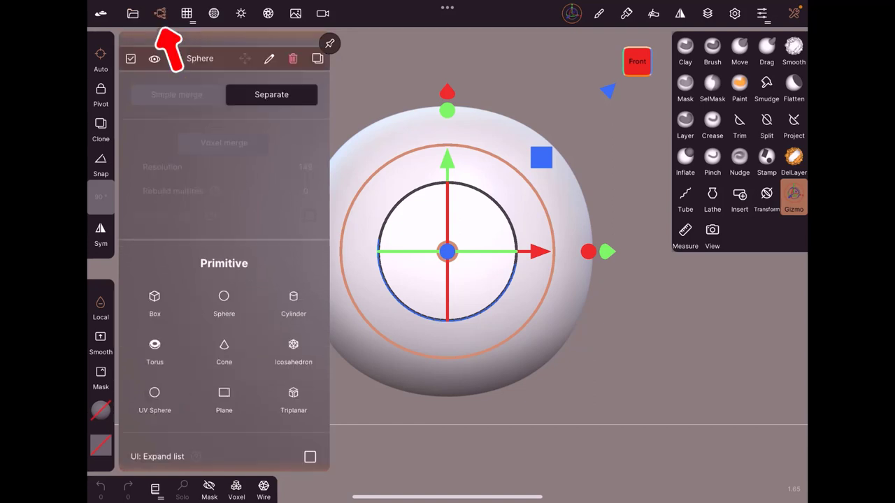
scroll(224, 251, up, 2)
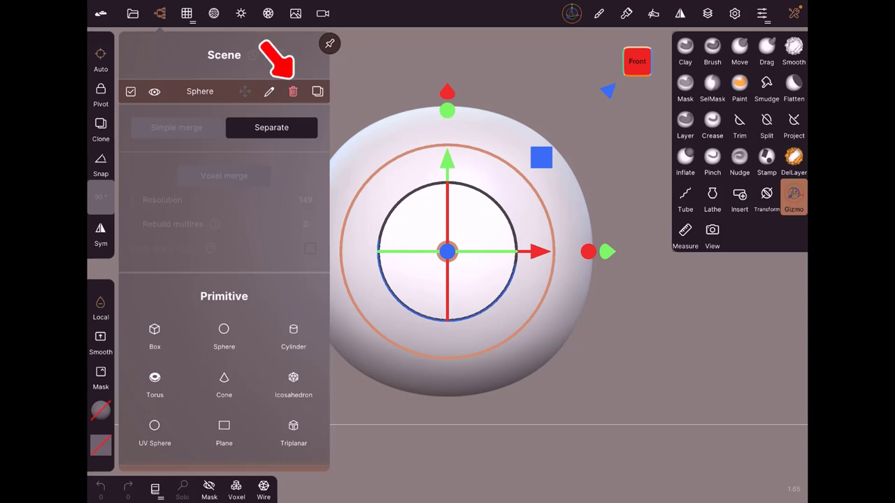
- Delete the Sphere, add a Box primitive, and validate it into a 6534-face sculptable mesh
click(293, 92)
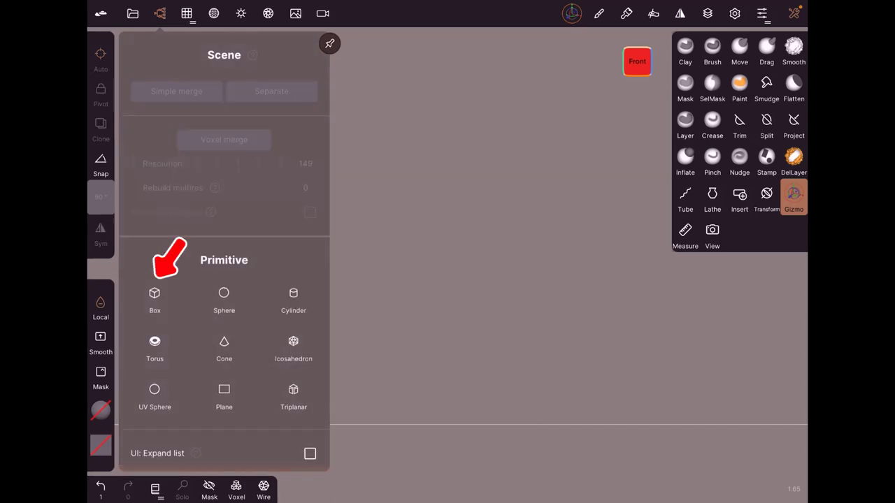
click(155, 297)
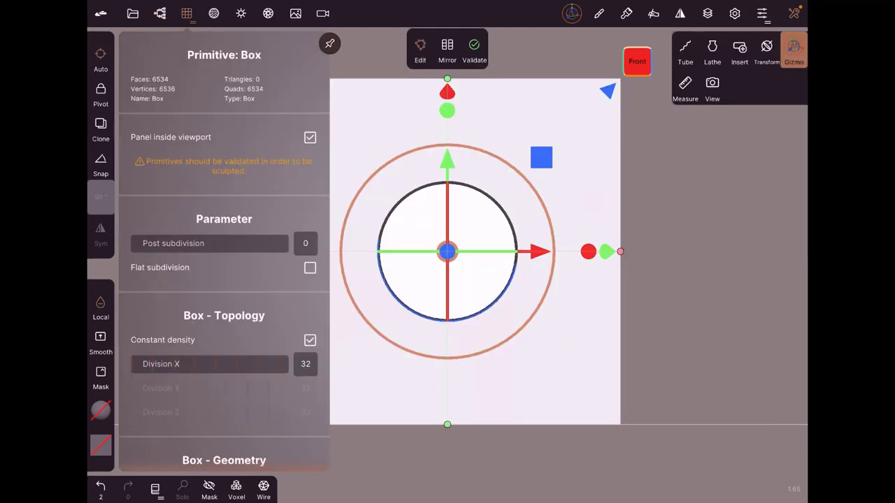
scroll(224, 280, down, 2)
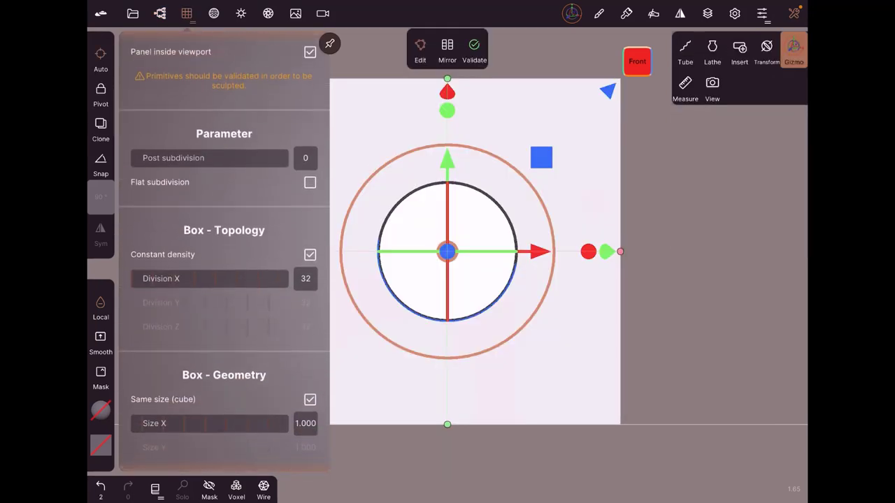
scroll(224, 279, up, 2)
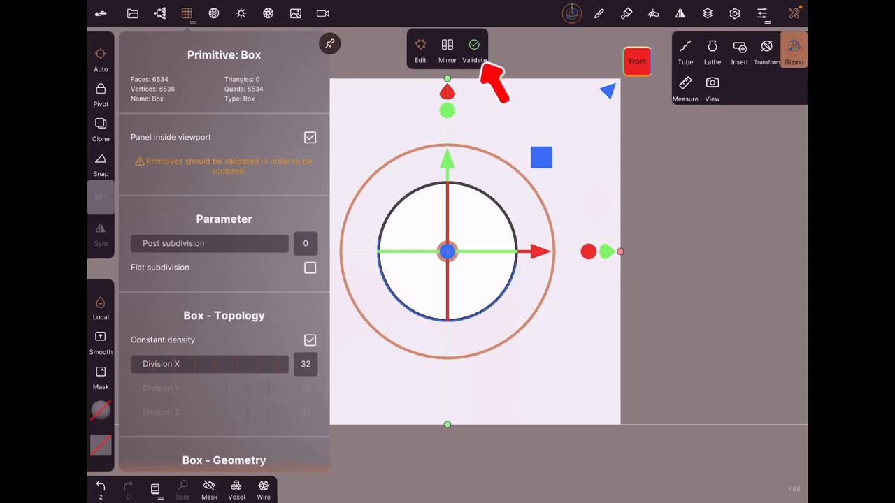
click(474, 49)
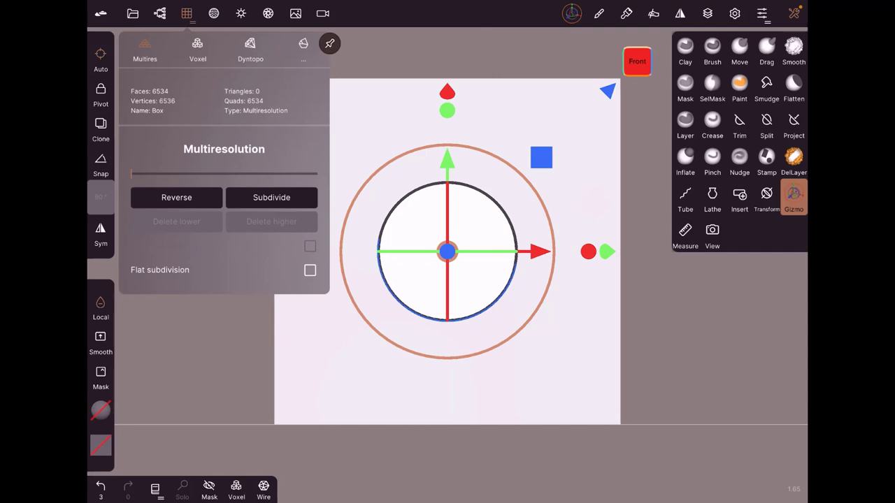
- Toggle the Box's visibility off and back on, reframe the view, and select the Clay brush
click(159, 14)
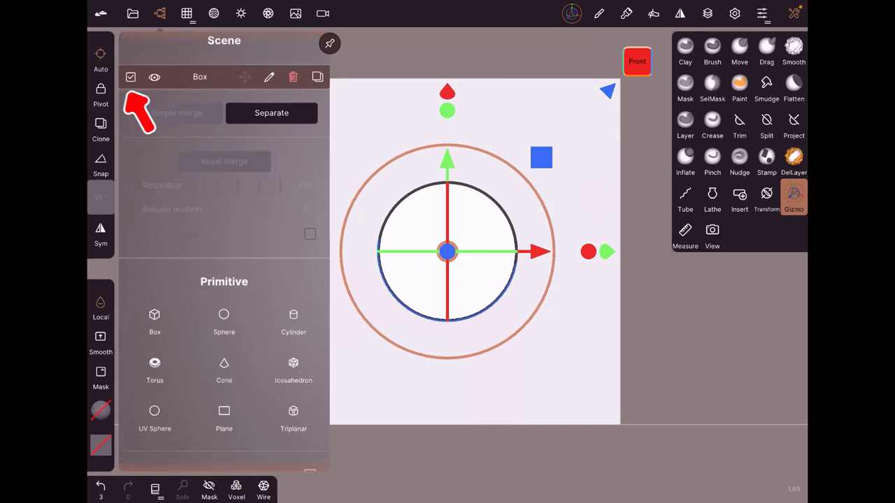
click(154, 72)
click(155, 61)
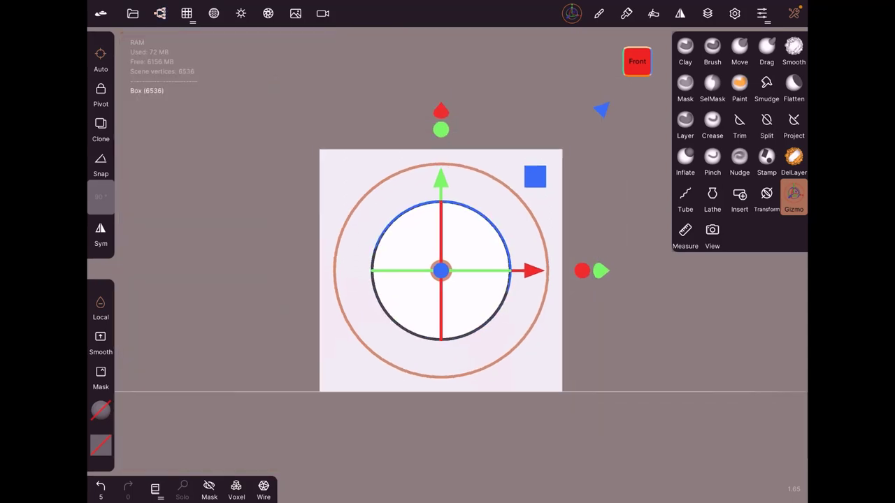
drag(420, 364, 490, 419)
drag(419, 364, 465, 381)
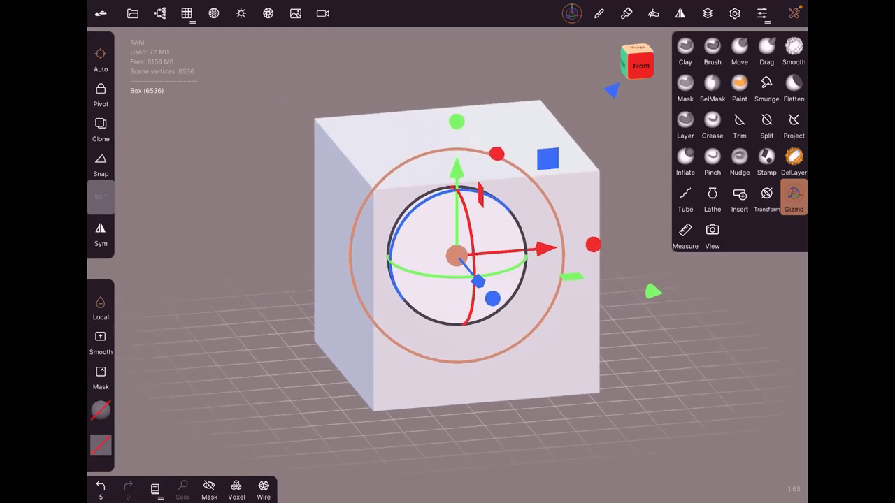
click(685, 49)
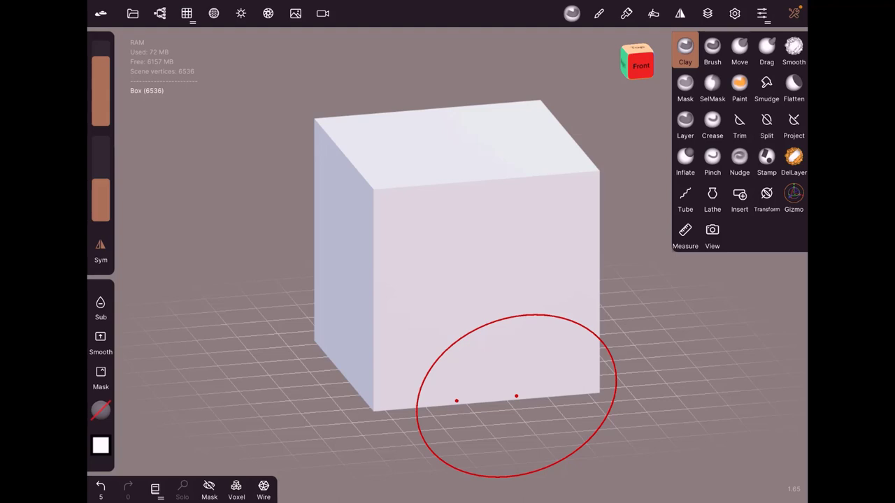
- Rename the Box object to 'Boite' in the scene list
click(159, 13)
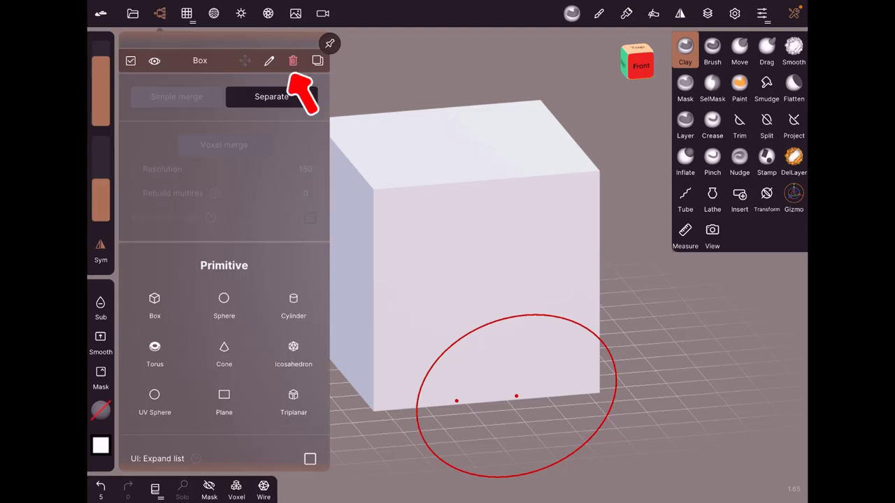
click(269, 61)
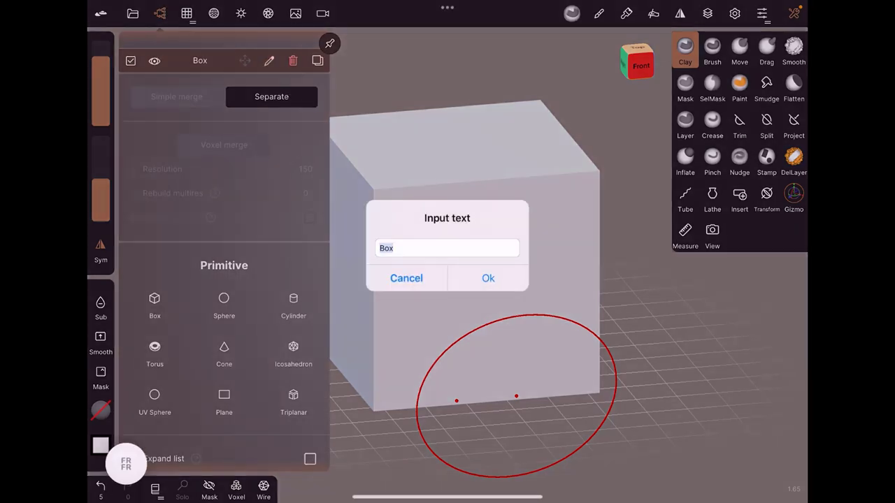
key(BackSpace)
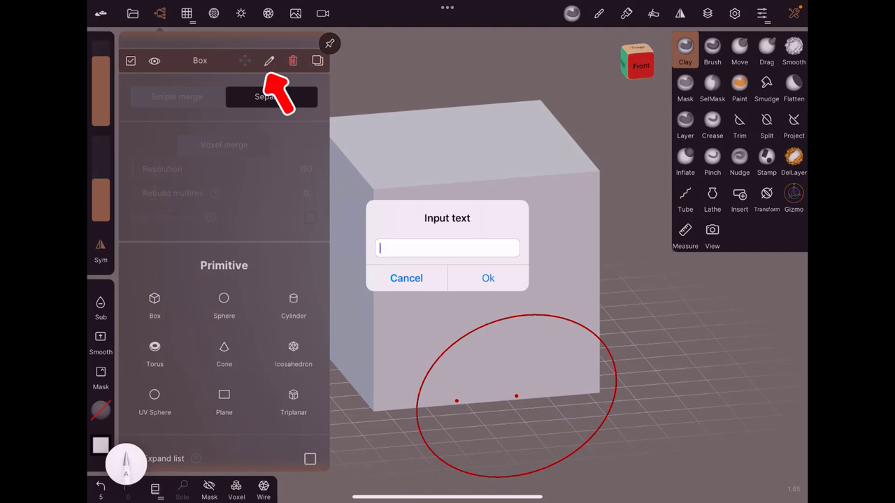
mouse_move(380, 237)
mouse_down()
mouse_move(391, 255)
mouse_move(422, 257)
mouse_up()
text(Boite)
key(Return)
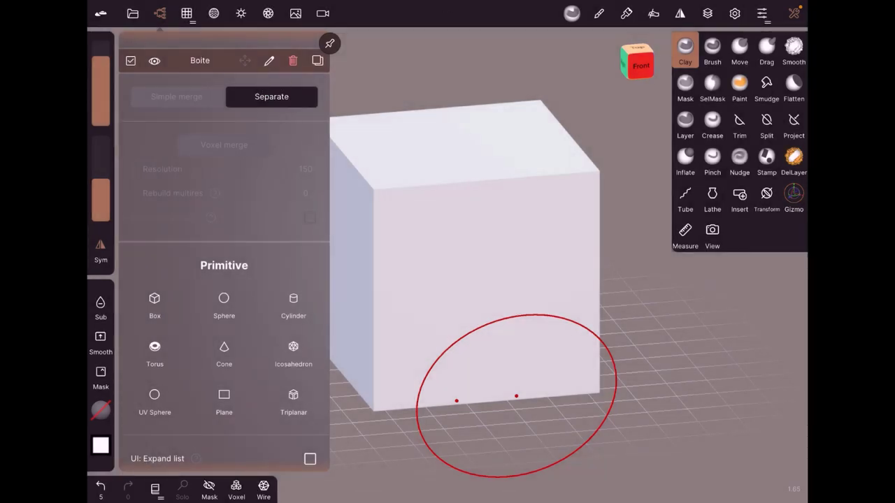
- Duplicate Boite and name the copy 'Boite1'
click(318, 60)
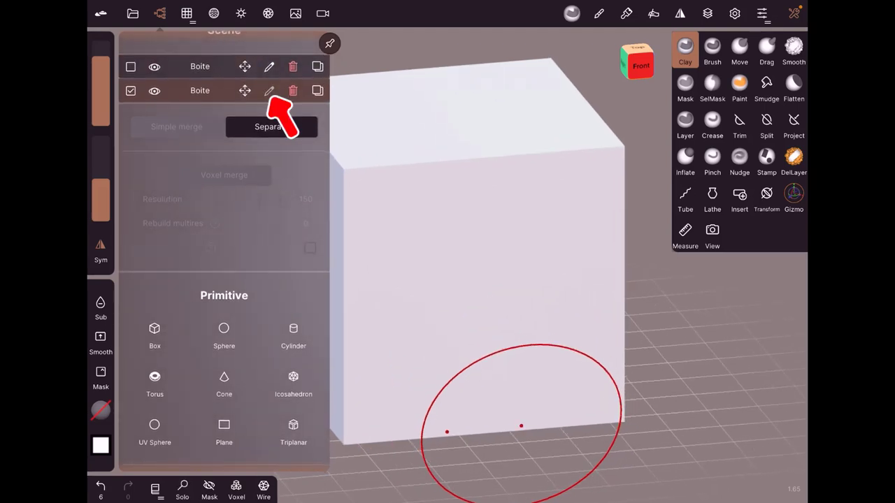
click(268, 91)
click(398, 248)
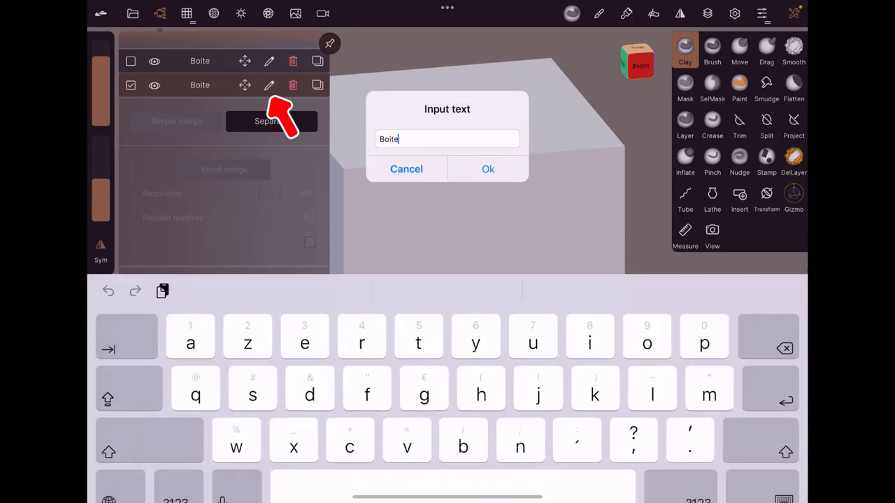
click(399, 125)
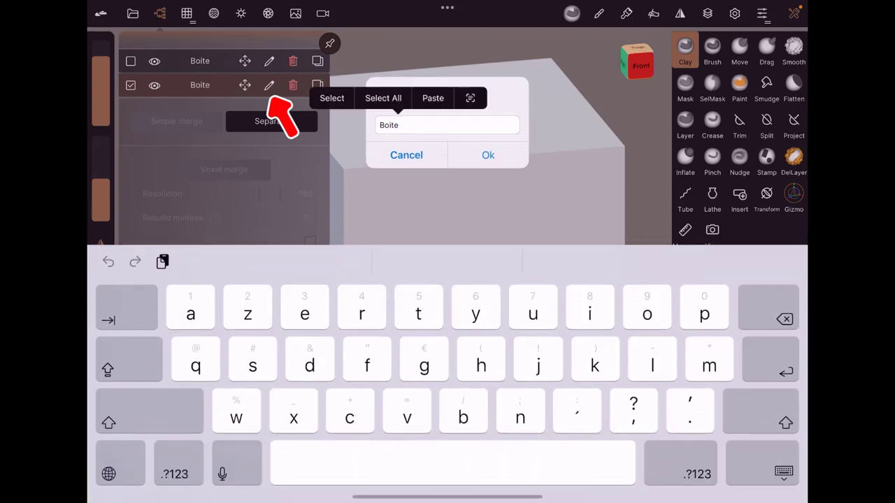
click(178, 474)
text(1)
click(487, 154)
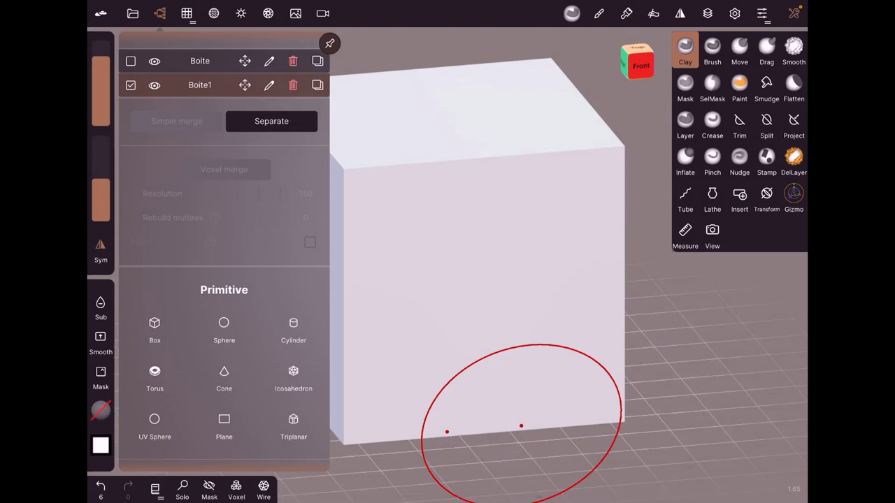
- Tick both Boite and Boite1 in the scene list
click(130, 61)
click(130, 88)
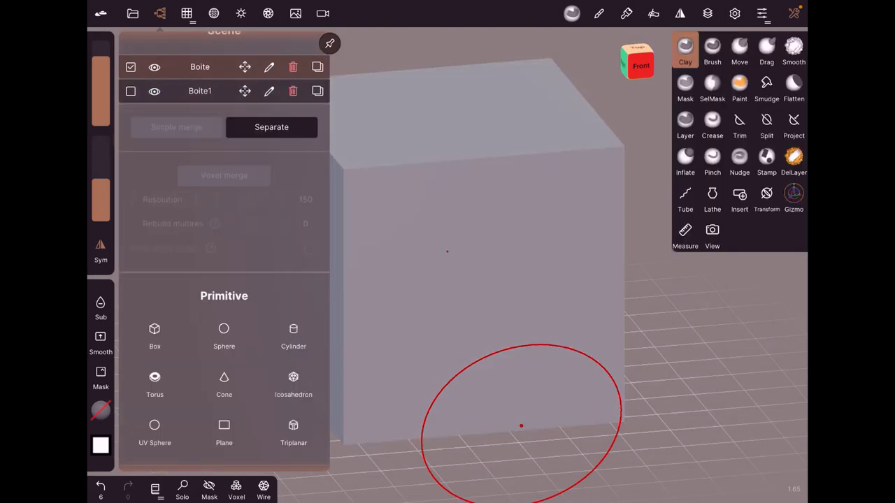
click(130, 91)
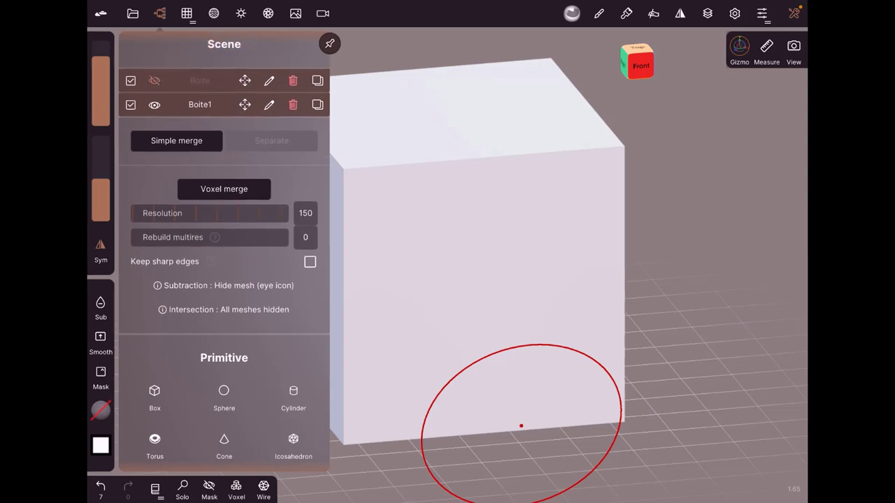
- Nudge the box slightly upward with the Gizmo's Y arrow
mouse_move(521, 426)
mouse_down()
mouse_move(527, 246)
mouse_move(510, 250)
mouse_up()
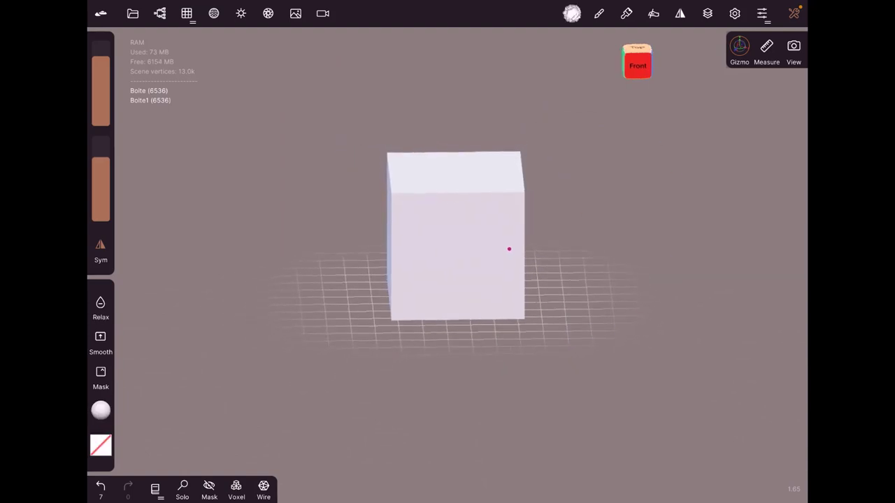
click(739, 48)
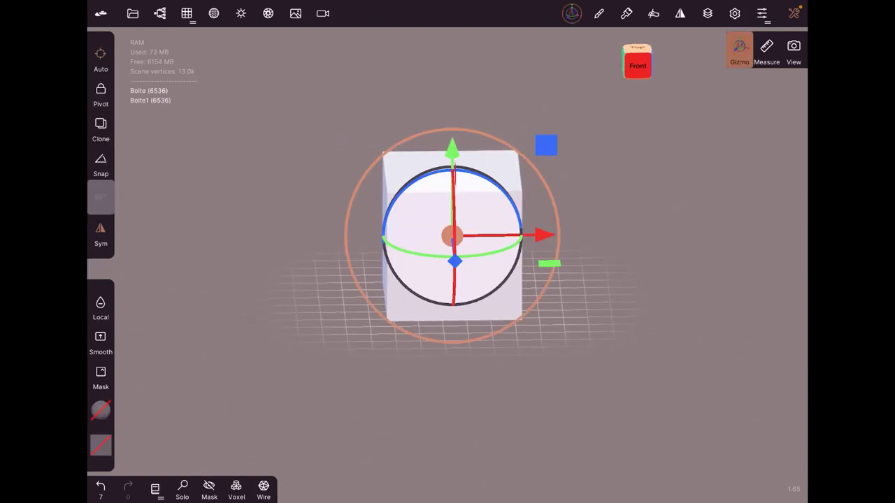
drag(452, 148, 452, 132)
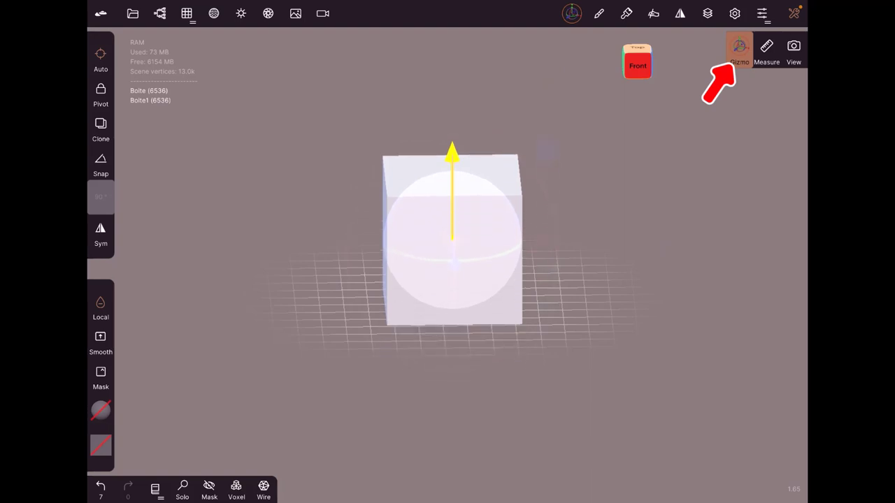
- Unhide Boite and uncheck it so only Boite1 stays selected
click(160, 13)
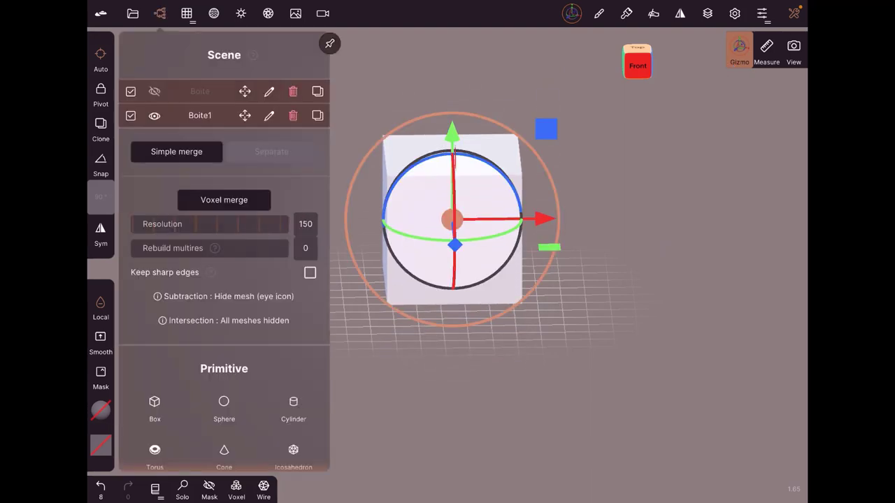
click(154, 91)
click(130, 91)
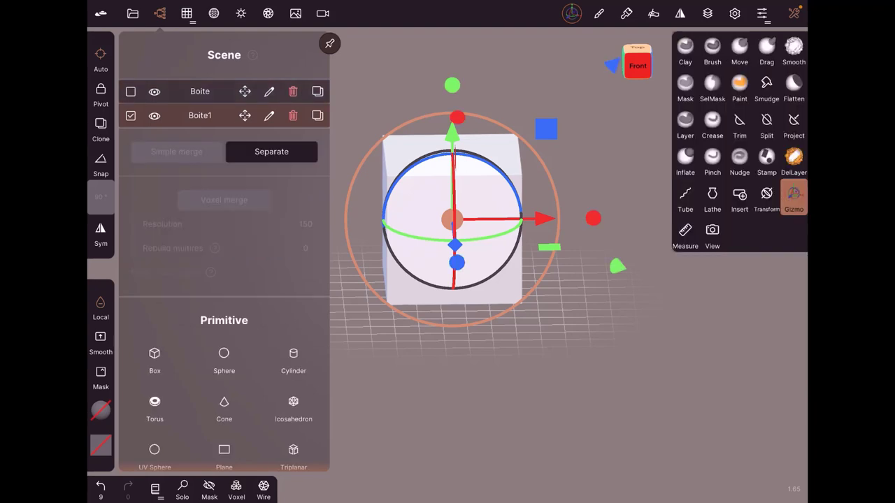
- Lower Boite1 beneath Boite so the two boxes stack into a tall column
drag(453, 133, 453, 283)
mouse_move(210, 280)
mouse_down()
mouse_move(210, 308)
mouse_move(230, 307)
mouse_up()
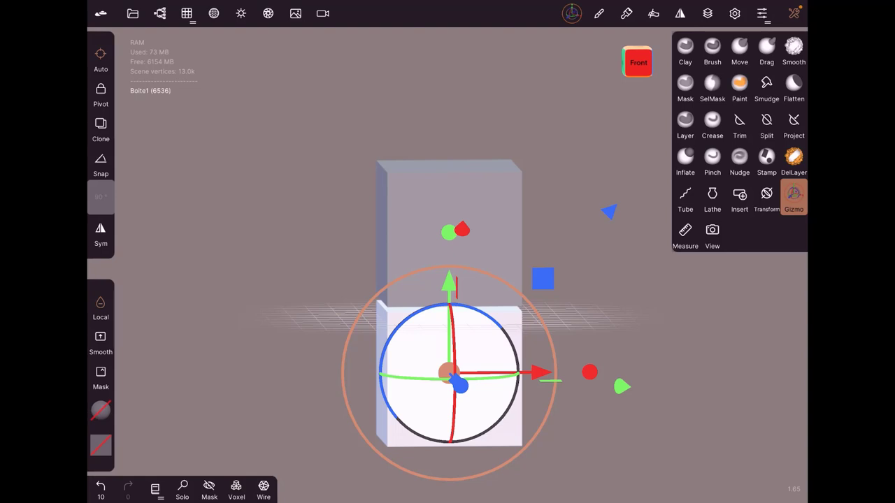
drag(449, 281, 449, 269)
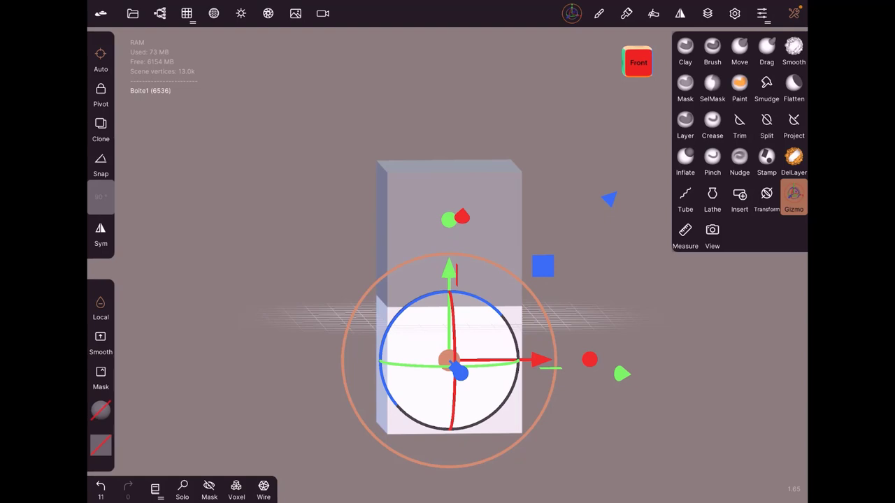
- Check Boite as well so both boxes are selected together
click(159, 13)
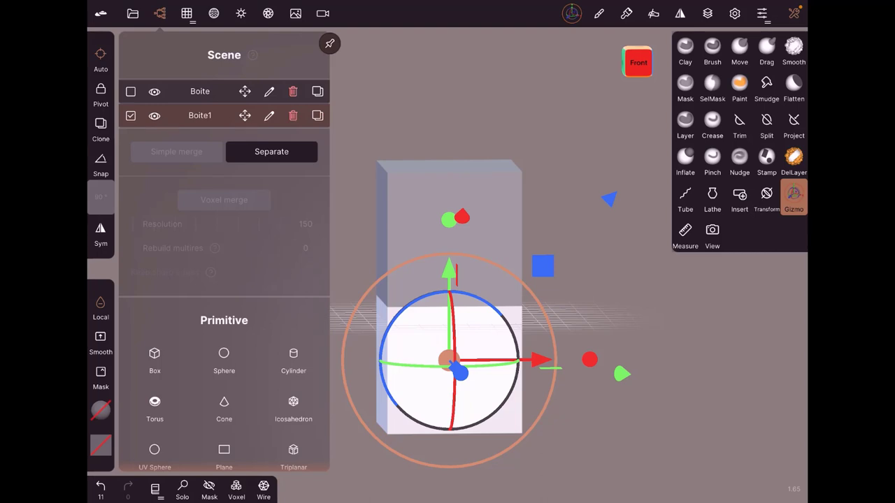
click(130, 91)
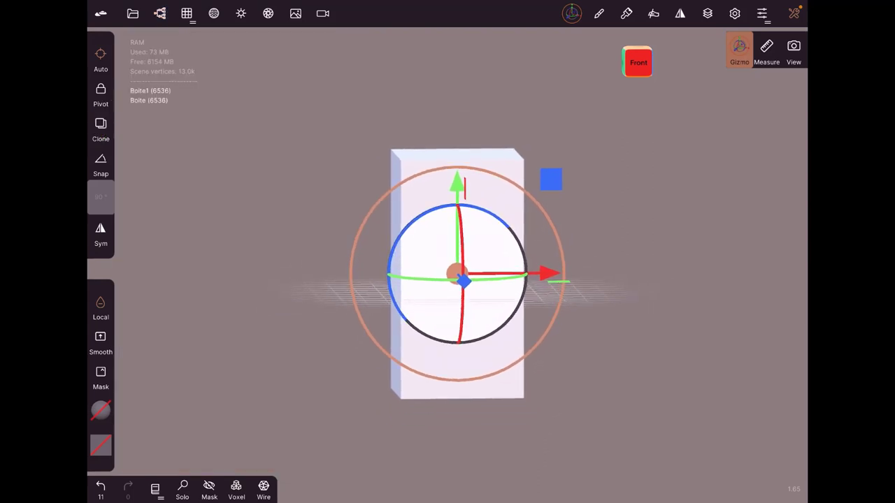
click(159, 14)
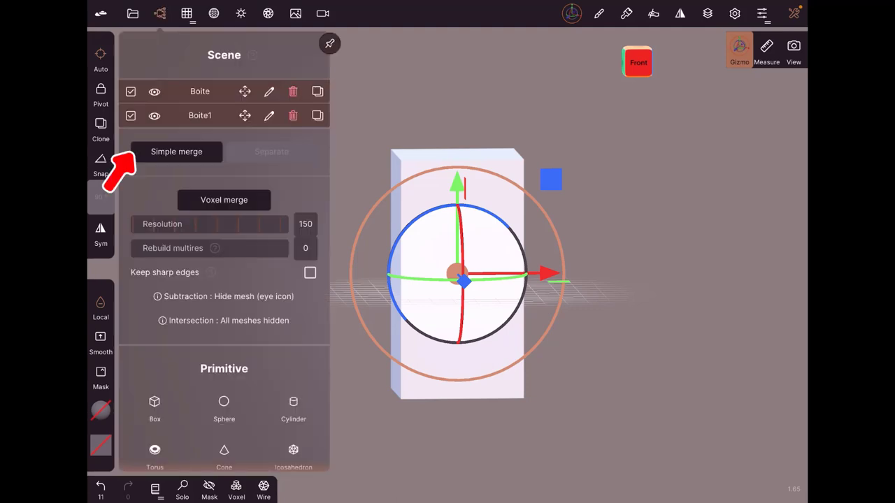
- Simple-merge the two boxes into one 13.0k-vertex Boite1 mesh and pick the Clay brush
click(176, 151)
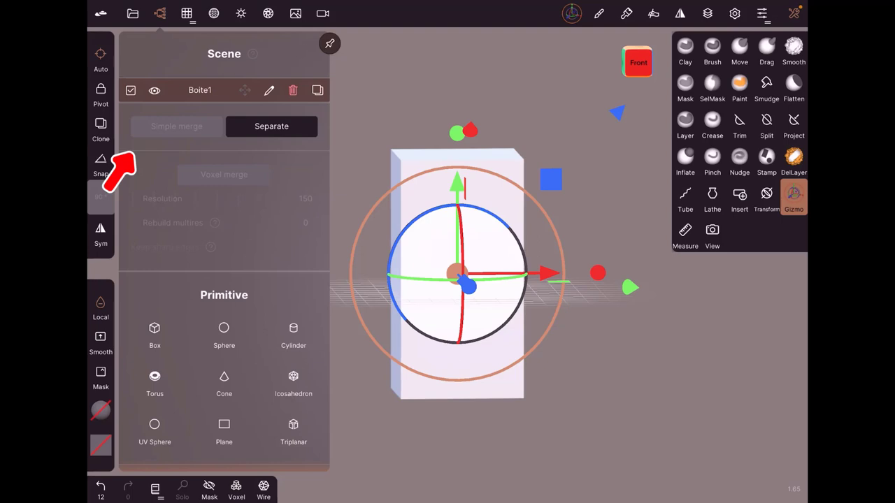
drag(615, 363, 671, 420)
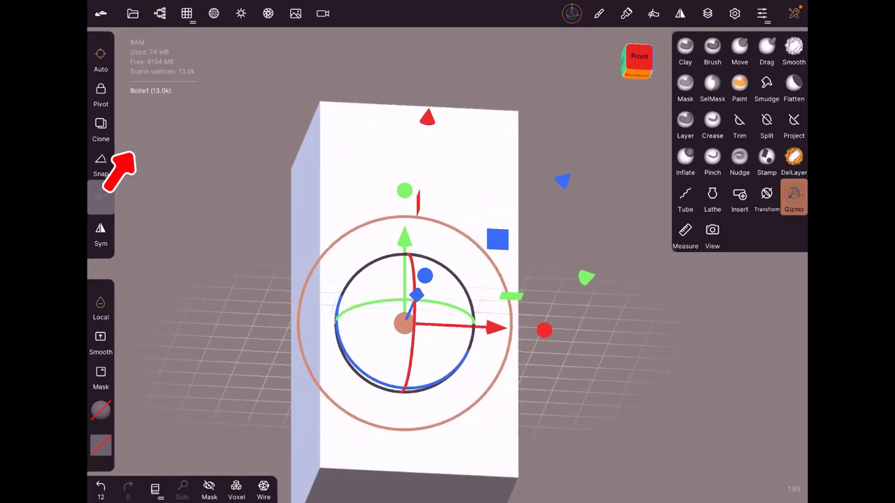
click(685, 49)
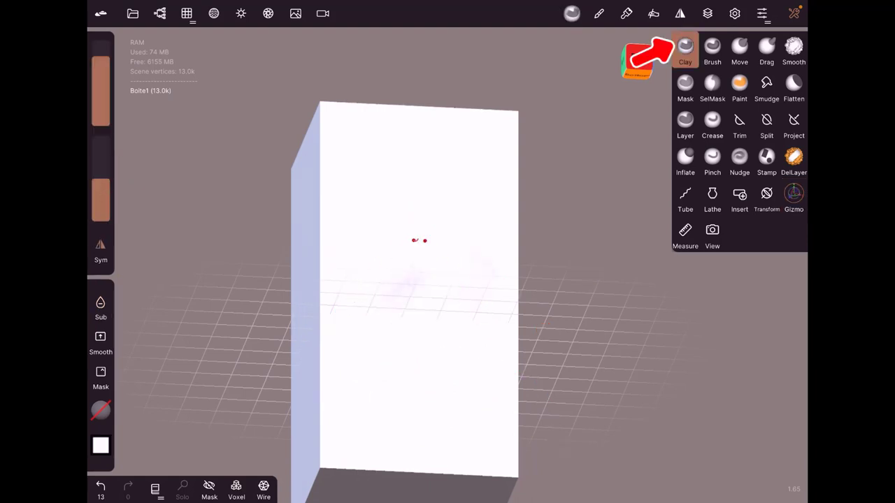
- Add two Clay strokes across the box front and turn on the wireframe
mouse_move(419, 241)
mouse_down()
mouse_move(371, 278)
mouse_move(615, 269)
mouse_up()
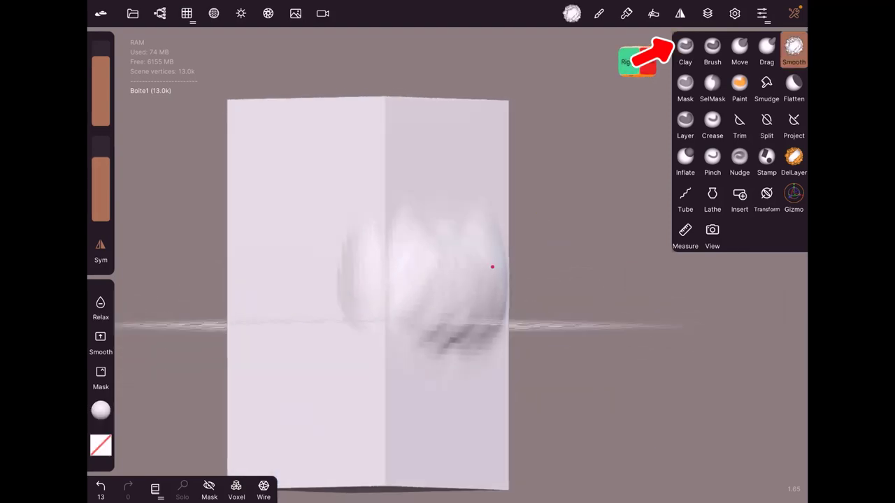
mouse_move(384, 324)
mouse_down()
mouse_move(362, 276)
mouse_move(476, 236)
mouse_move(531, 294)
mouse_up()
click(793, 49)
click(685, 49)
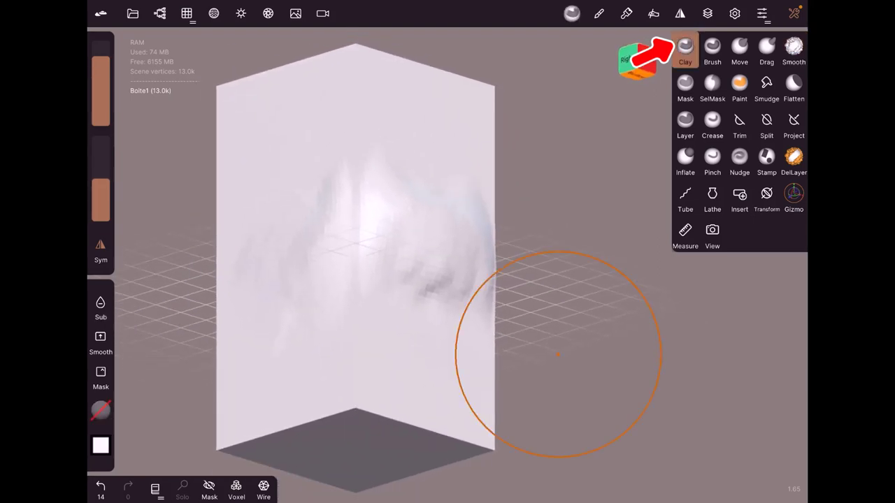
click(263, 488)
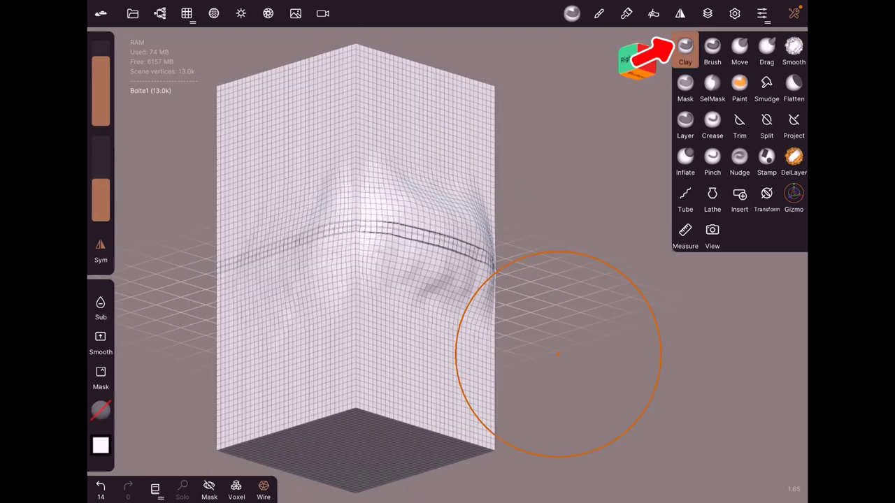
- Smooth the crease where the two boxes meet with the Smooth brush
click(793, 49)
mouse_move(495, 254)
mouse_down()
mouse_move(463, 260)
mouse_move(538, 285)
mouse_up()
click(685, 49)
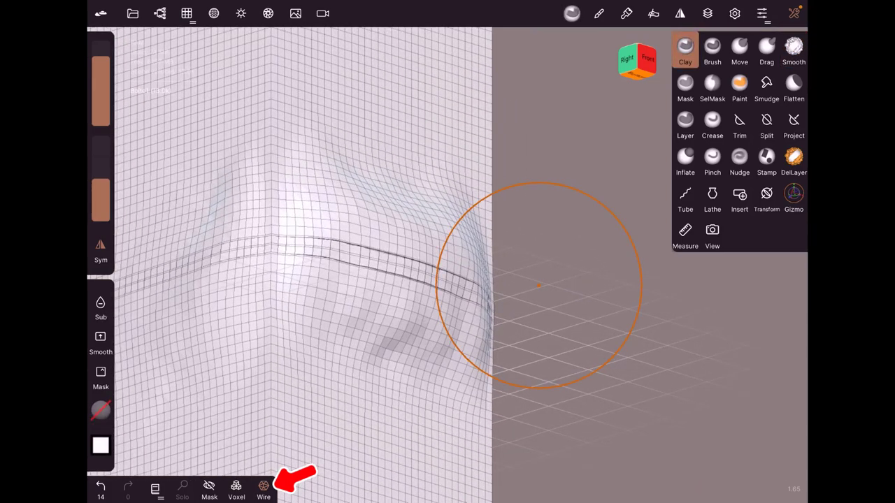
scroll(538, 285, down, 3)
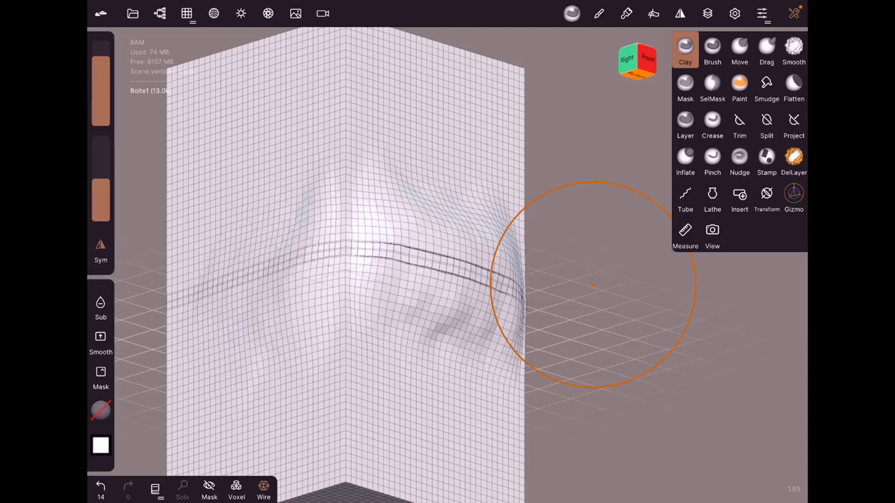
click(794, 46)
mouse_move(593, 285)
mouse_down()
mouse_move(247, 260)
mouse_move(196, 278)
mouse_move(356, 251)
mouse_move(502, 276)
mouse_move(300, 255)
mouse_move(405, 265)
mouse_move(231, 276)
mouse_move(363, 238)
mouse_move(349, 267)
mouse_move(508, 267)
mouse_move(501, 262)
mouse_move(623, 344)
mouse_up()
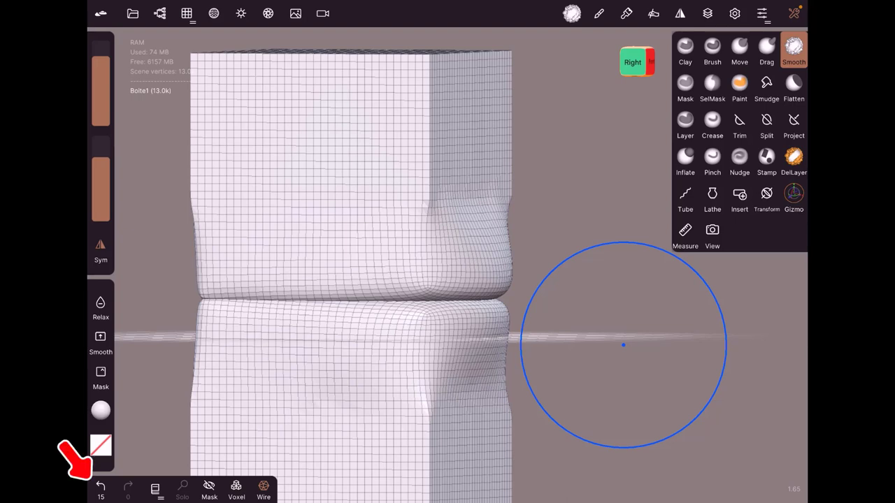
- Undo the sculpting strokes and redo the box moves so the boxes stack cleanly again
click(101, 485)
click(100, 486)
click(101, 486)
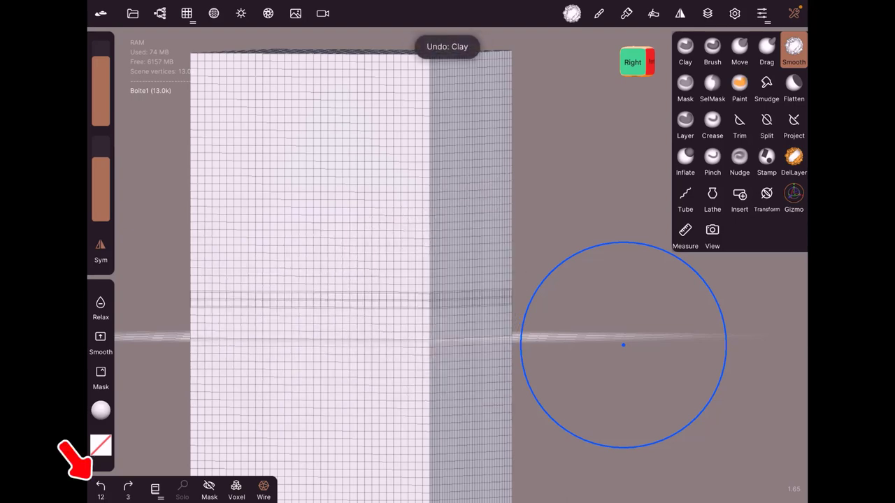
click(101, 486)
click(101, 486)
click(100, 486)
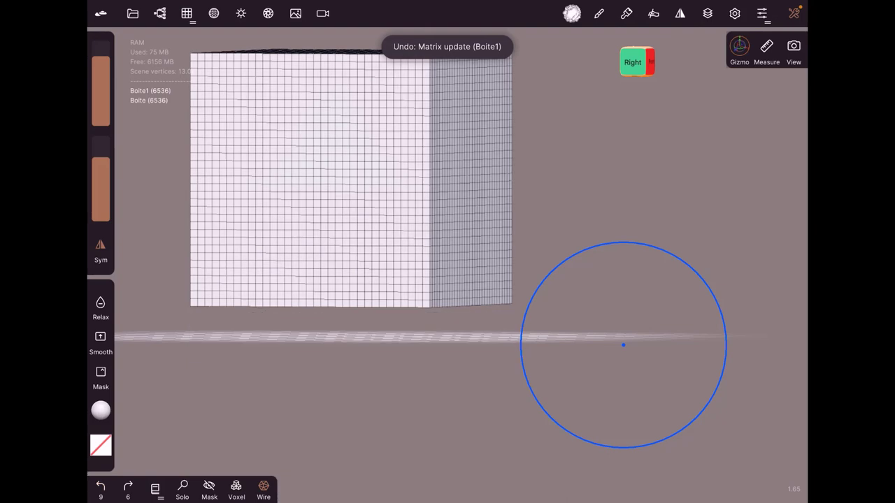
click(128, 486)
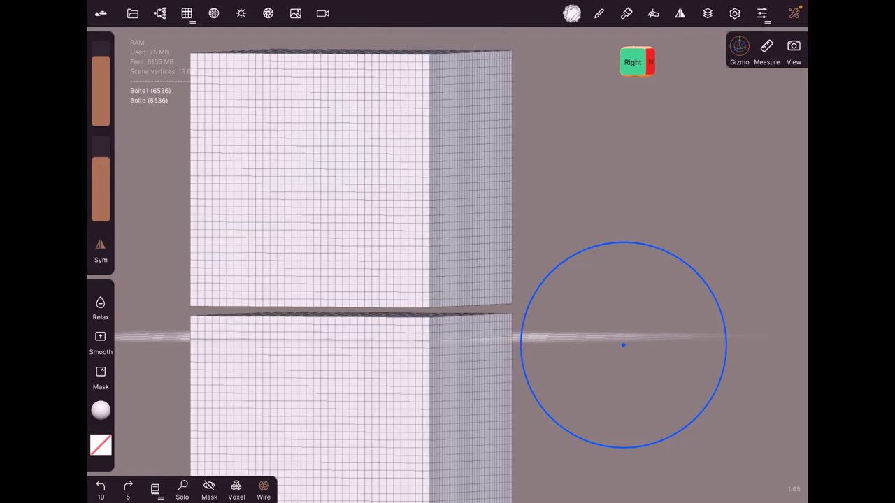
click(128, 486)
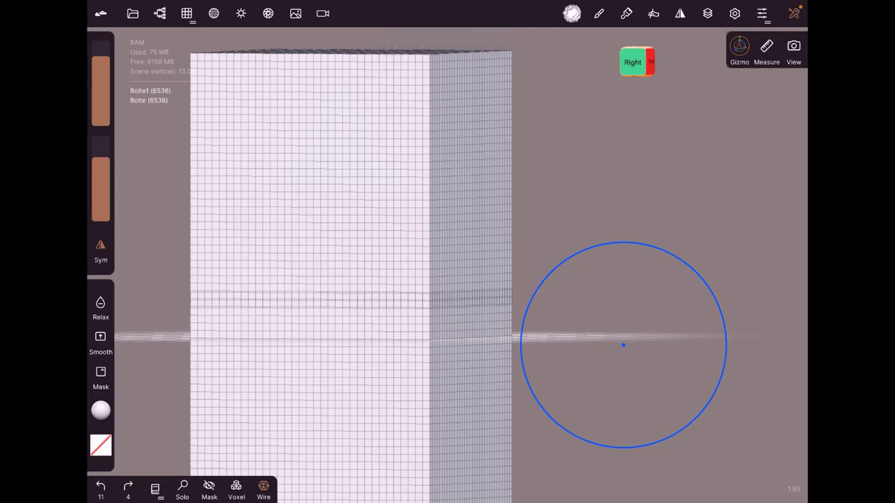
click(159, 13)
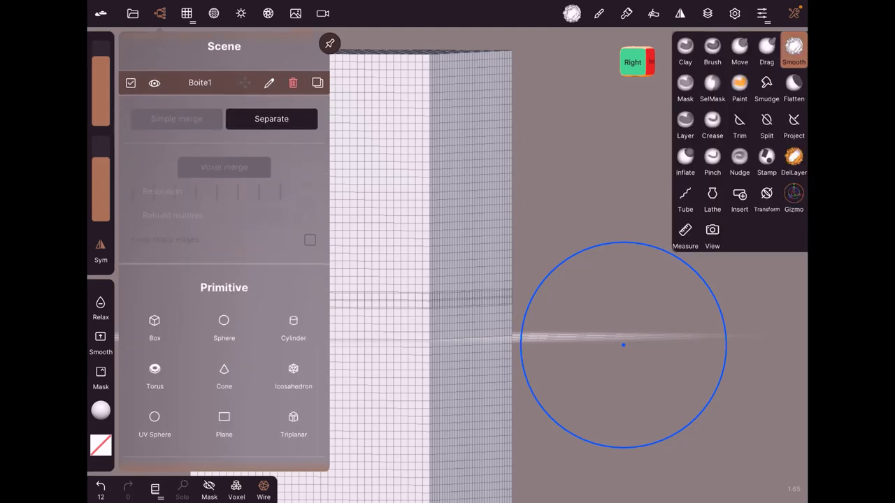
- Split Boite1 back into two boxes and select both, showing voxel merge at resolution 150
click(159, 13)
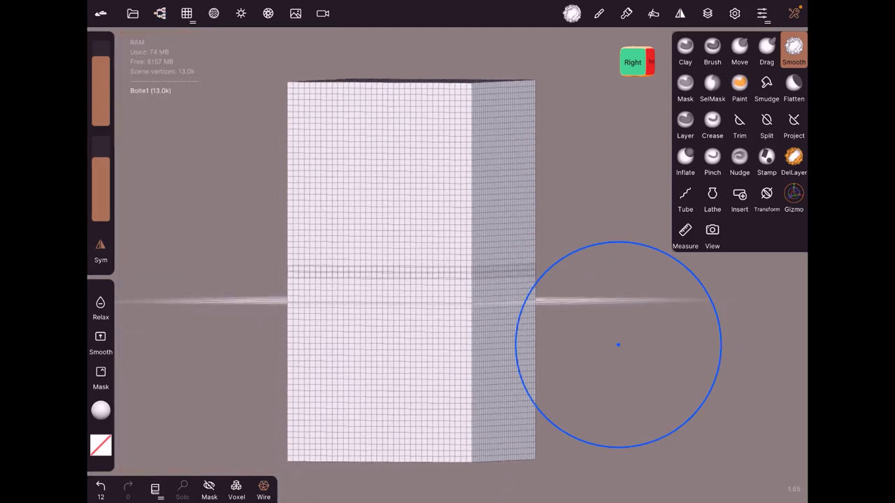
click(160, 13)
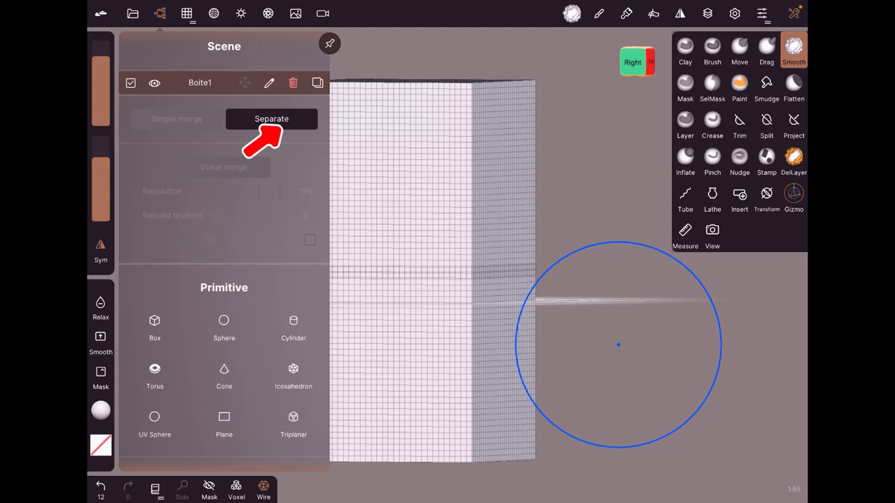
click(271, 119)
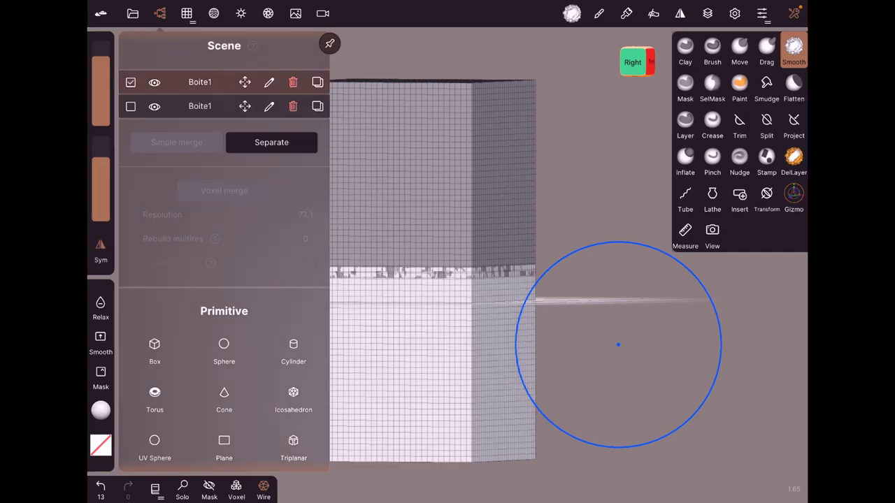
click(130, 116)
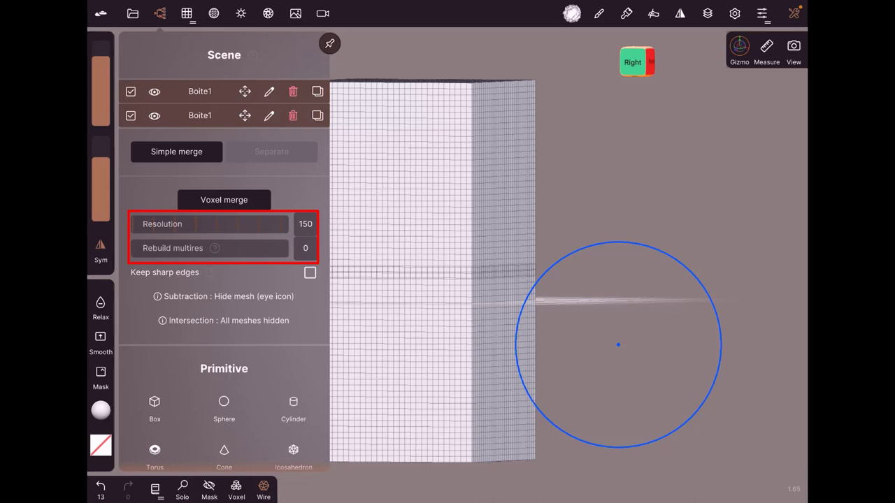
- Voxel-merge the two Boite1 boxes at resolution 23.4 into one coarse 1256-vertex mesh
drag(245, 224, 136, 220)
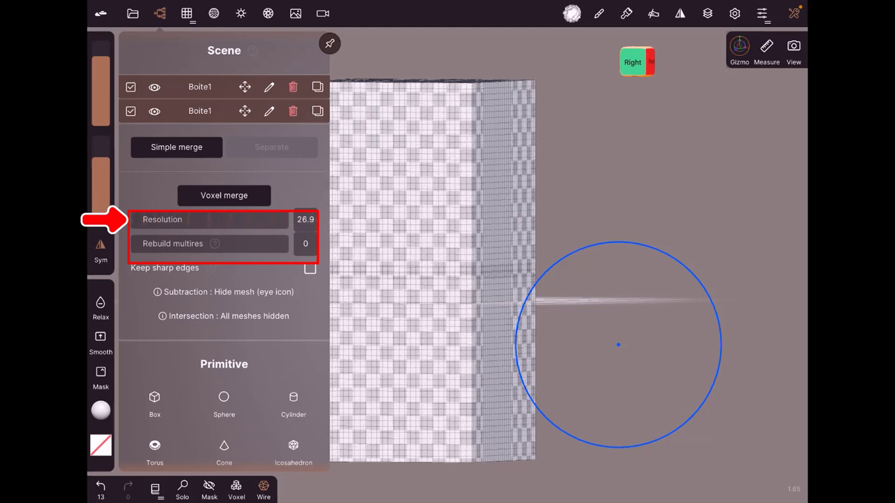
drag(136, 220, 133, 219)
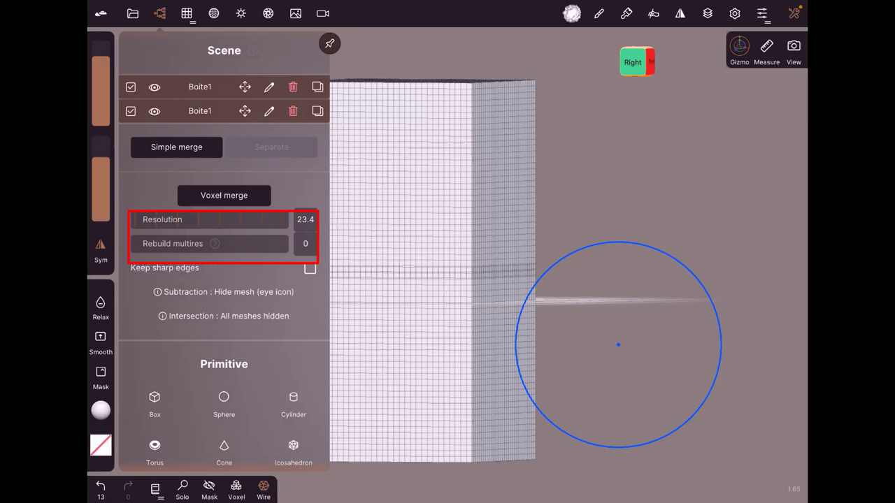
click(223, 195)
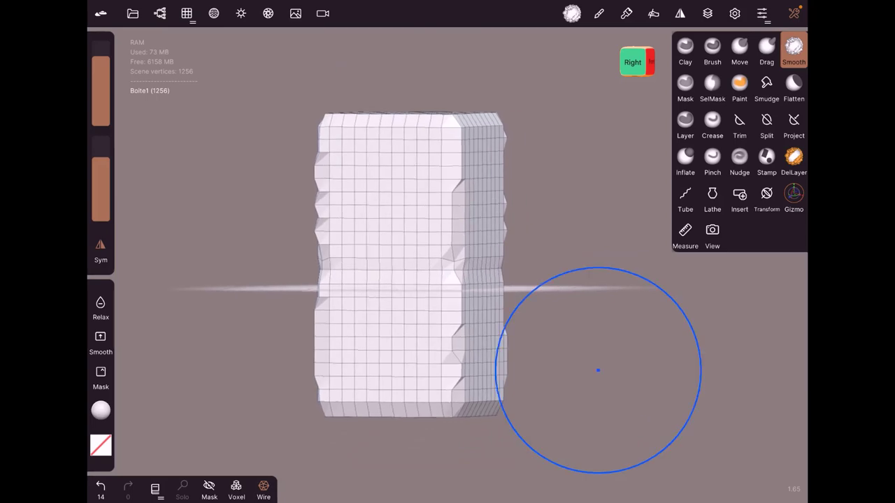
drag(595, 367, 591, 420)
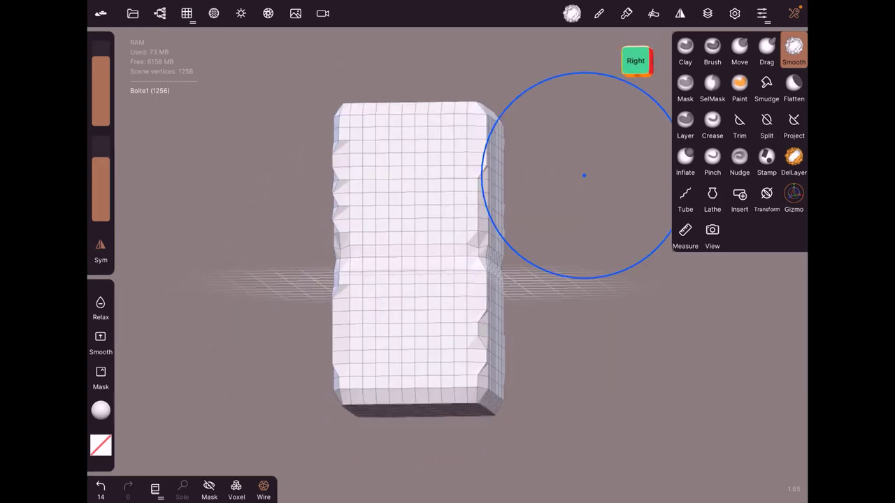
scroll(502, 243, up, 3)
scroll(498, 247, up, 3)
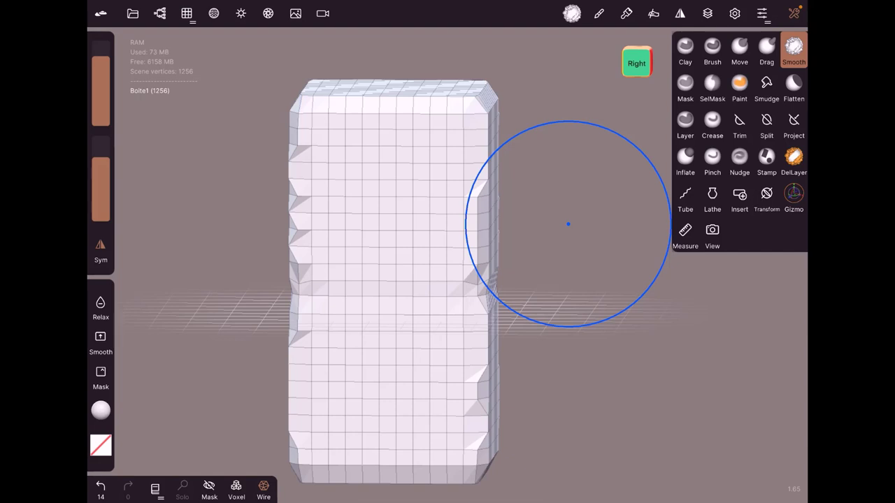
click(132, 13)
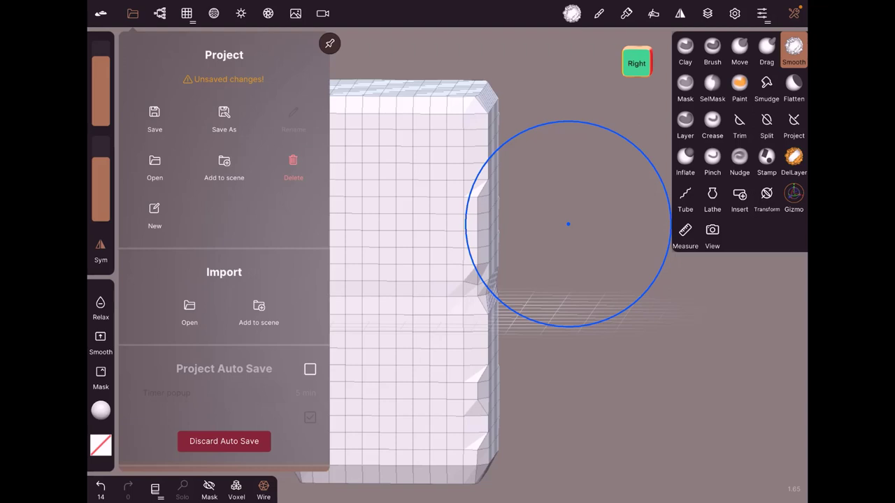
- Start a new scene, discarding unsaved changes, leaving the default 98.3k-vertex Sphere
click(155, 213)
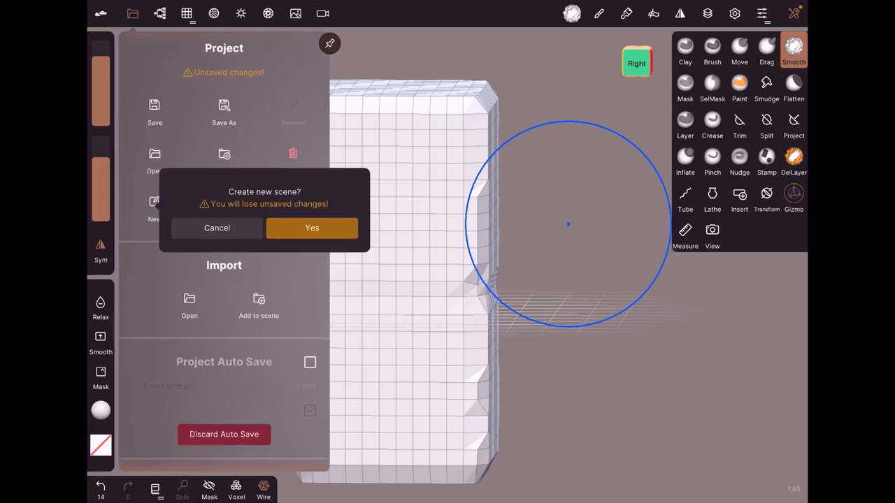
click(311, 228)
click(525, 231)
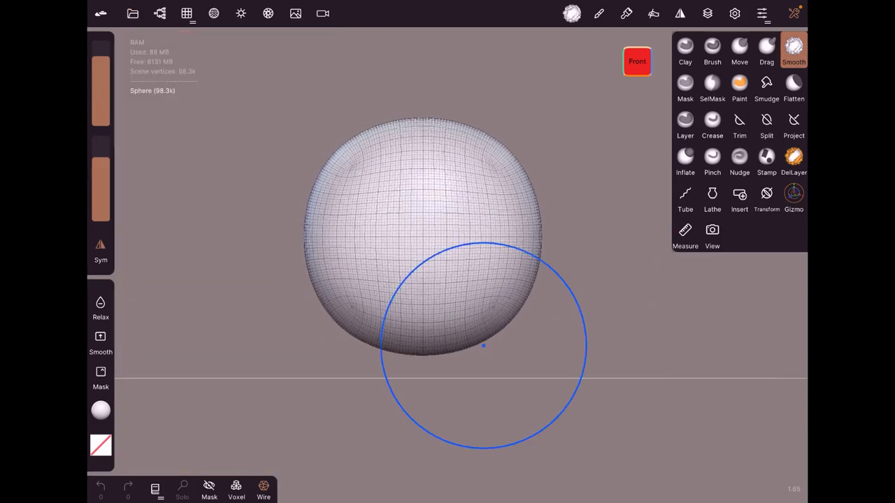
- Duplicate the sphere and move the copy down with the gizmo so they overlap
click(159, 13)
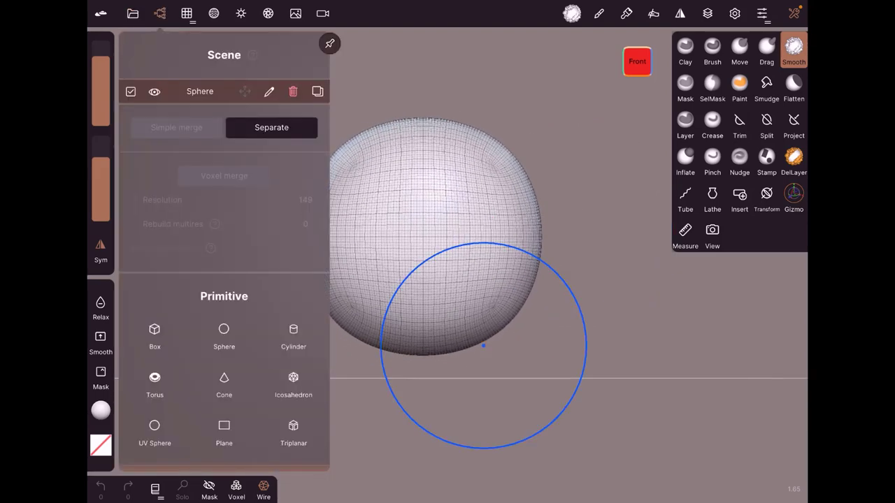
click(318, 91)
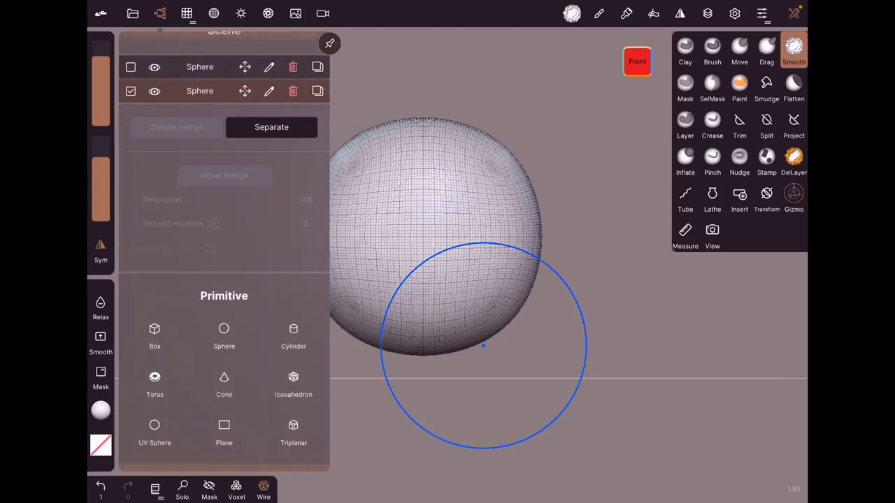
click(793, 195)
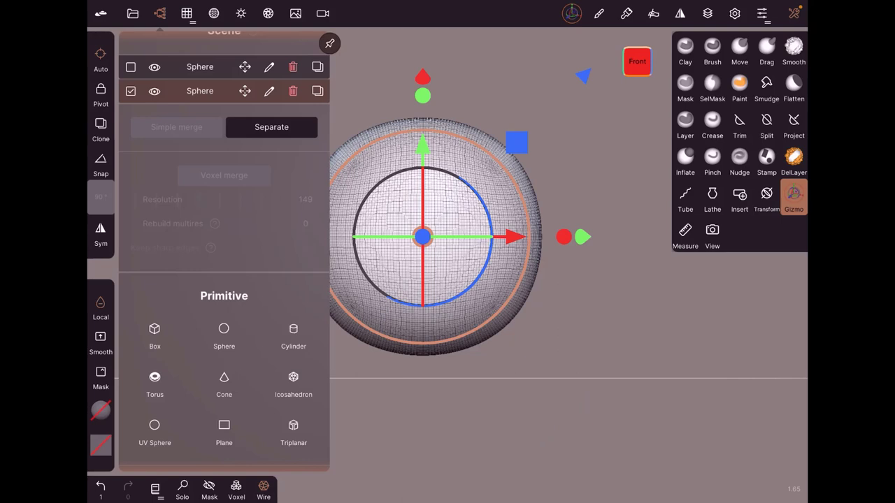
drag(422, 151, 423, 259)
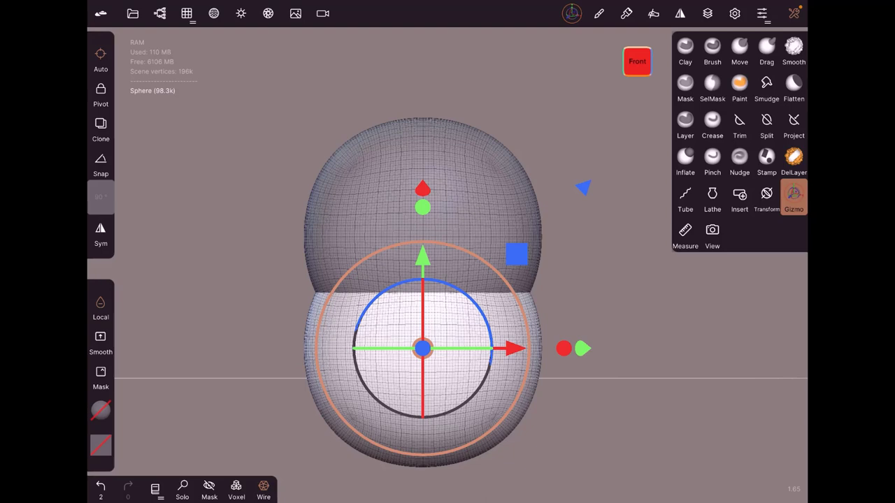
- Select both spheres and voxel-merge them at resolution 46.9 into one 6001-vertex mesh
click(160, 13)
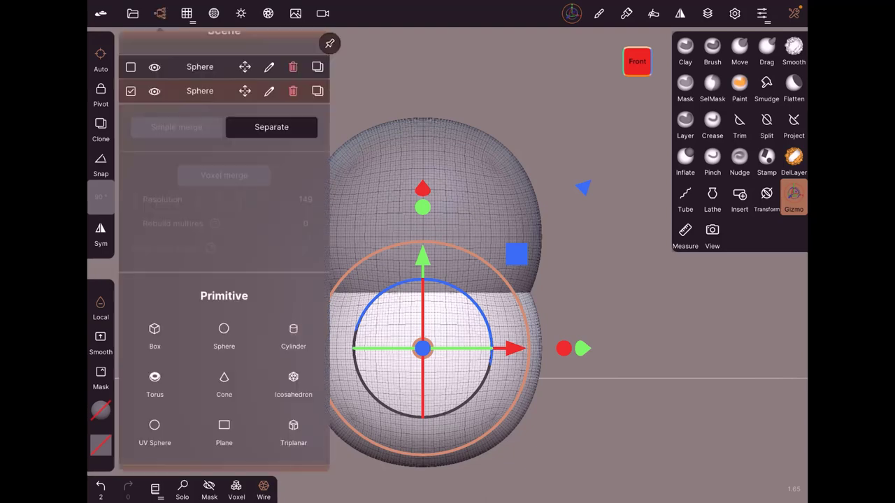
click(130, 66)
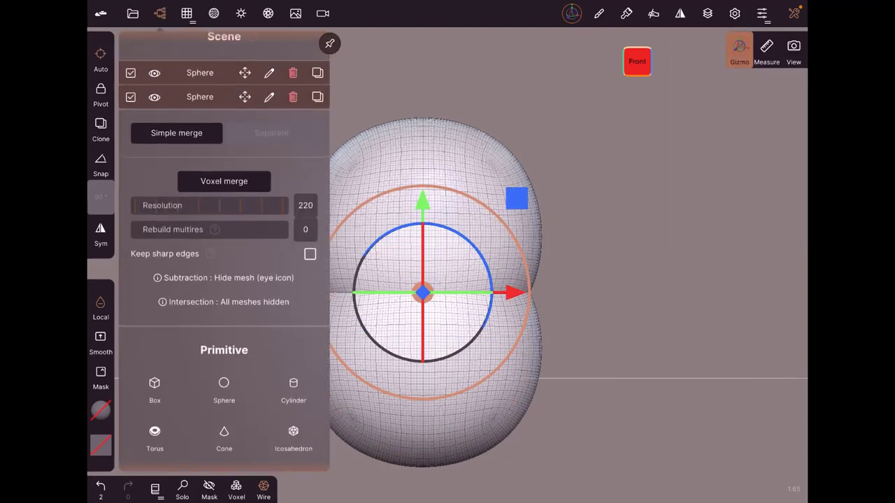
drag(230, 206, 175, 206)
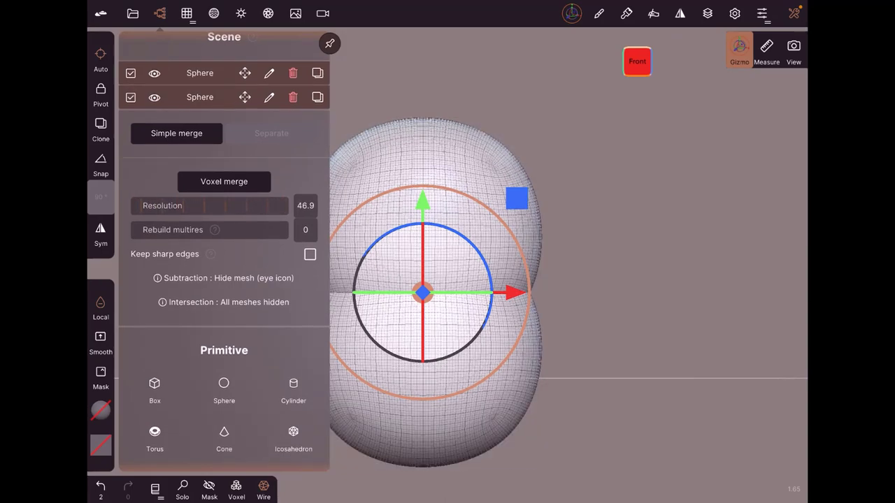
click(223, 181)
- Build up clay strokes along the seam between the merged spheres
click(160, 13)
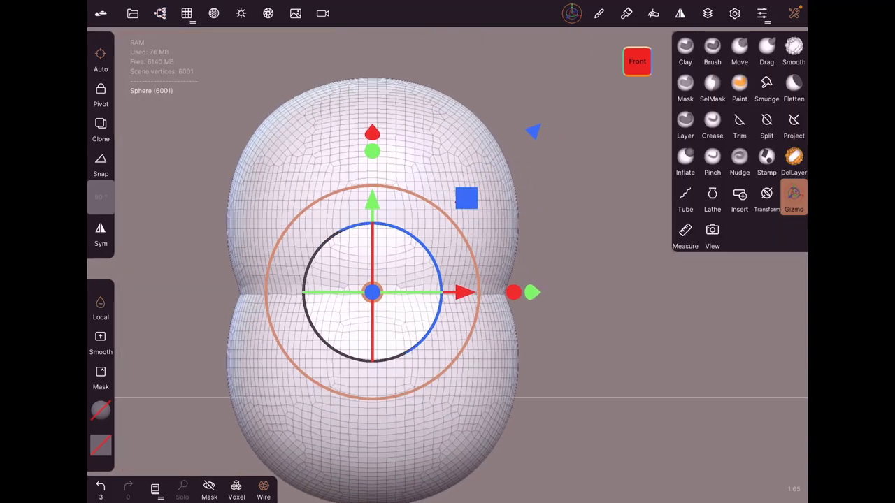
click(685, 49)
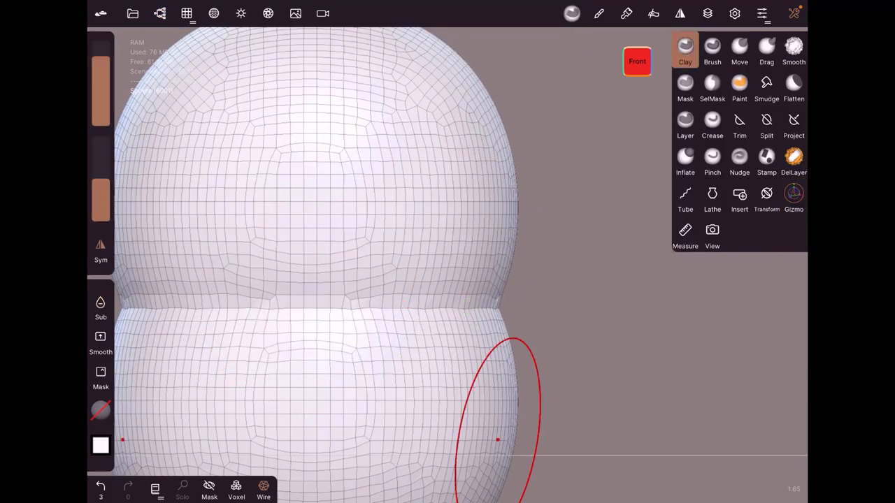
mouse_move(441, 310)
mouse_down()
mouse_move(375, 312)
mouse_move(509, 303)
mouse_up()
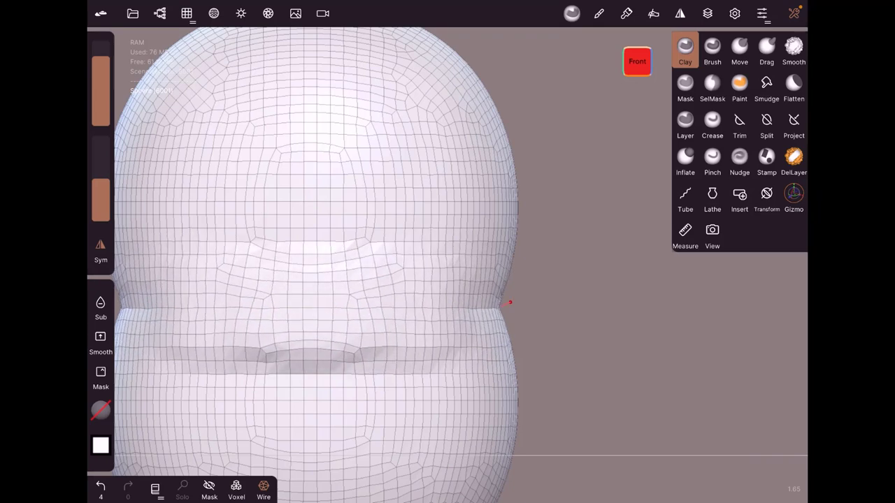
drag(377, 305, 324, 306)
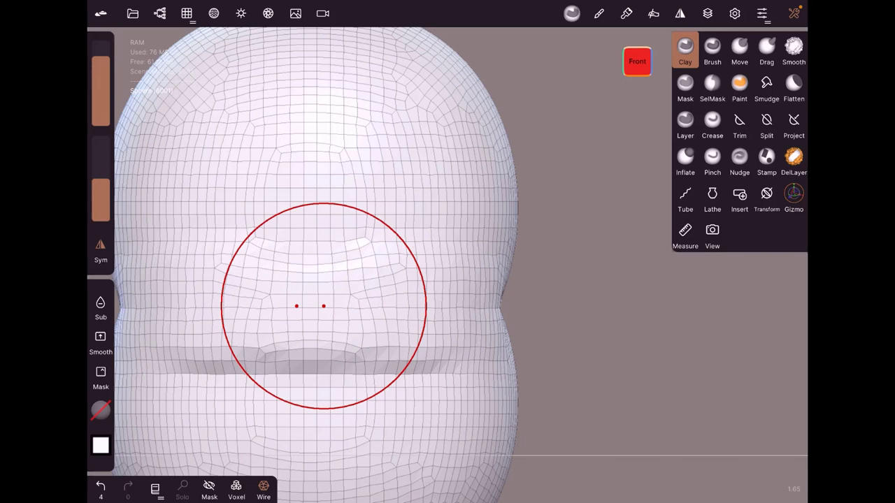
- Smooth the groove and both sides of the waist so it blends evenly
click(794, 49)
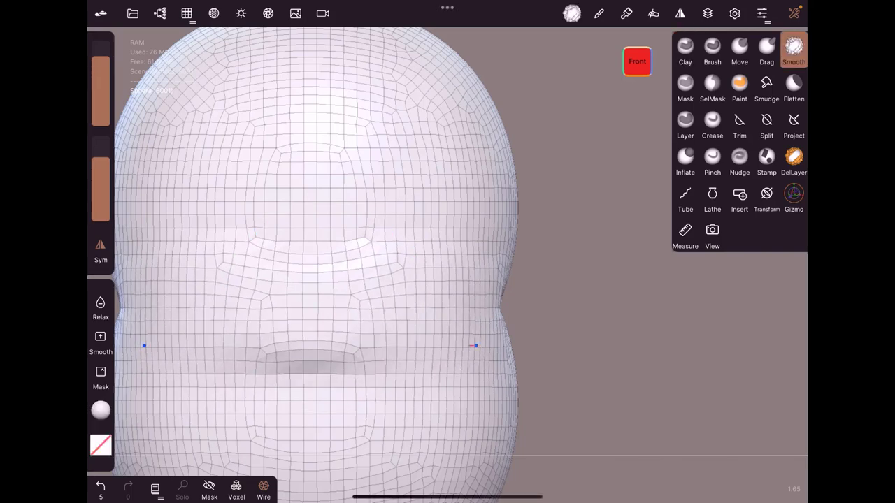
drag(475, 345, 360, 322)
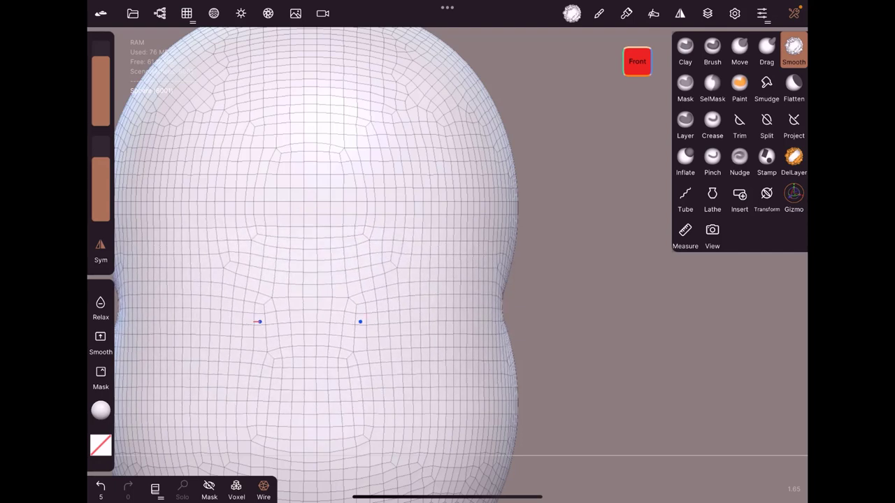
drag(212, 310, 280, 310)
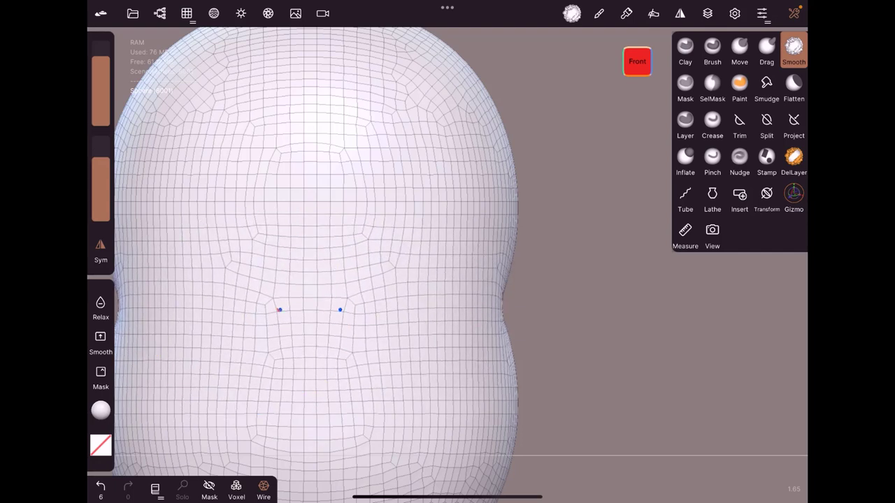
drag(490, 326, 489, 328)
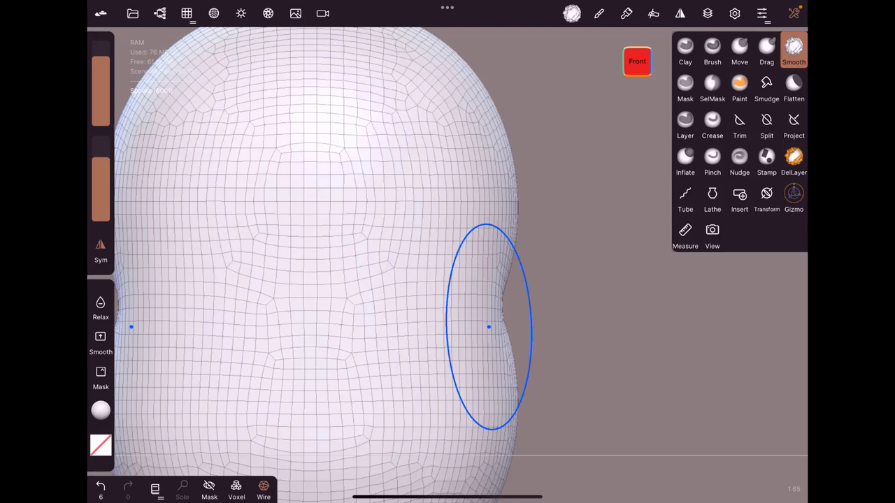
scroll(425, 314, down, 5)
- Undo the sculpt strokes and voxel remesh, redoing once to restore two overlapping 98.3k-vertex spheres
drag(503, 316, 504, 316)
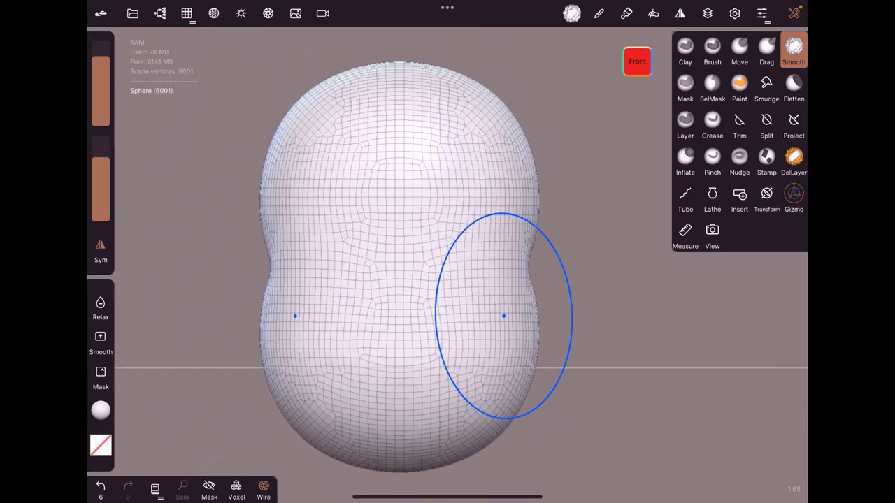
click(101, 486)
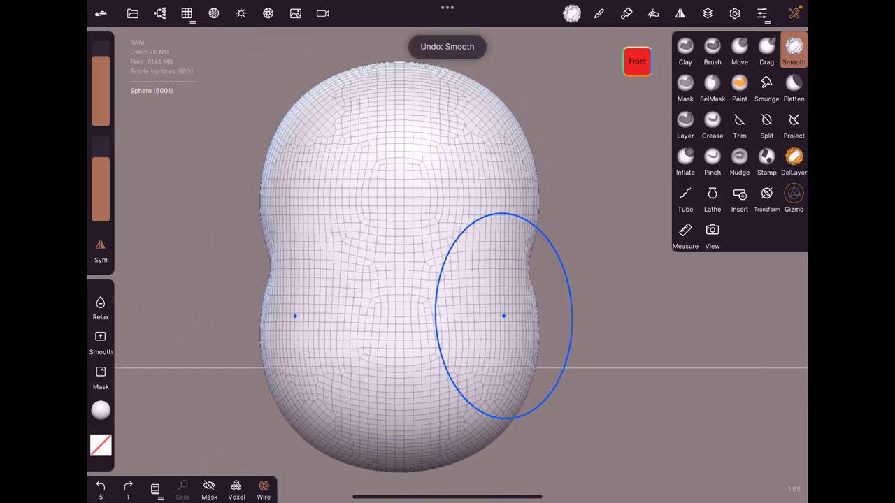
click(101, 486)
click(100, 486)
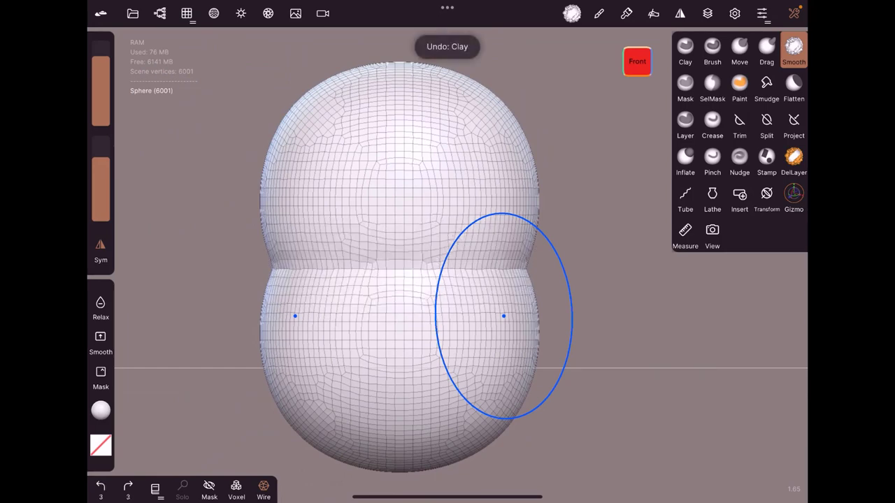
click(101, 486)
click(101, 486)
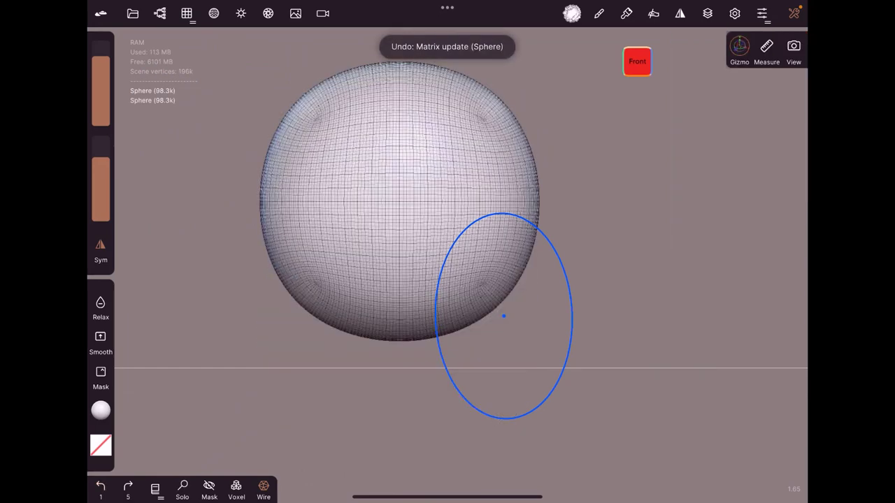
click(128, 486)
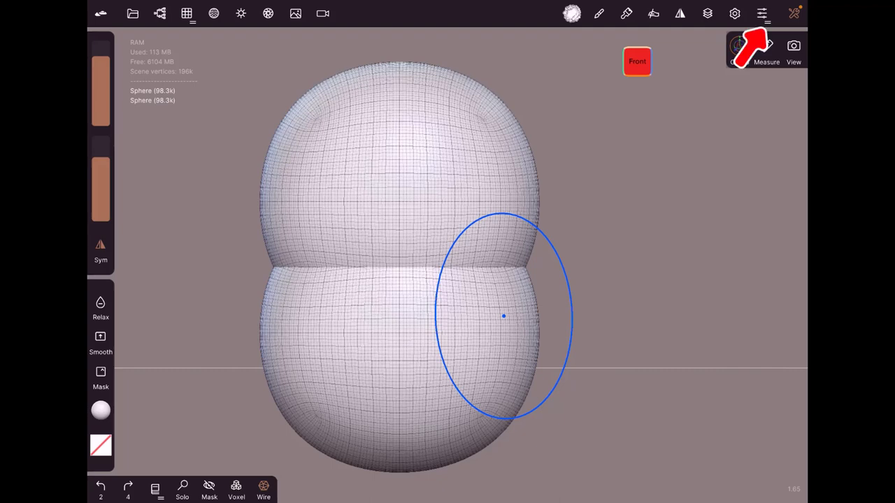
click(762, 13)
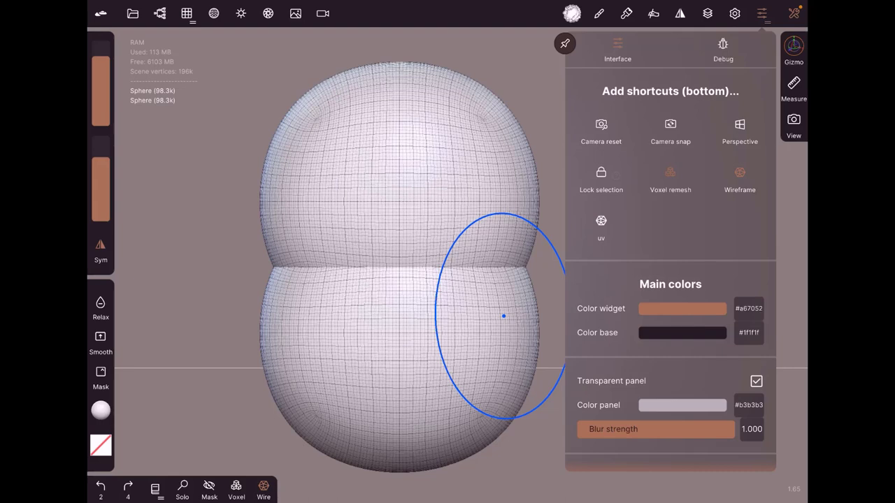
click(739, 178)
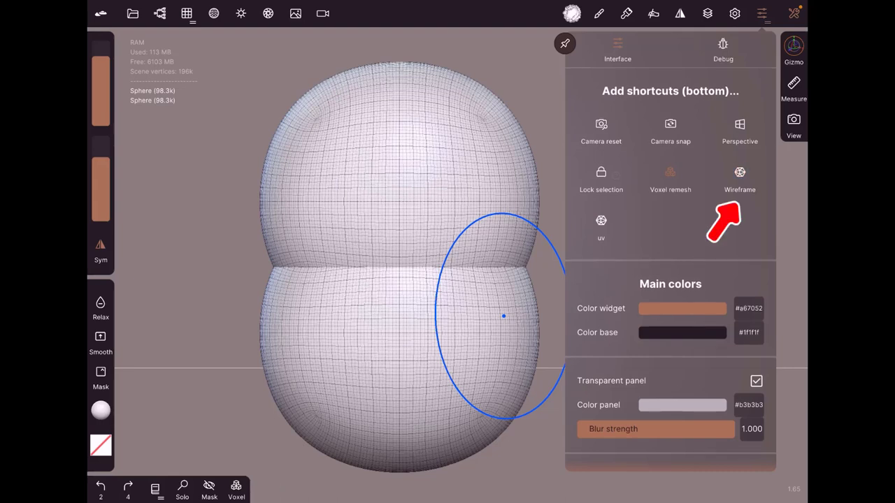
click(739, 175)
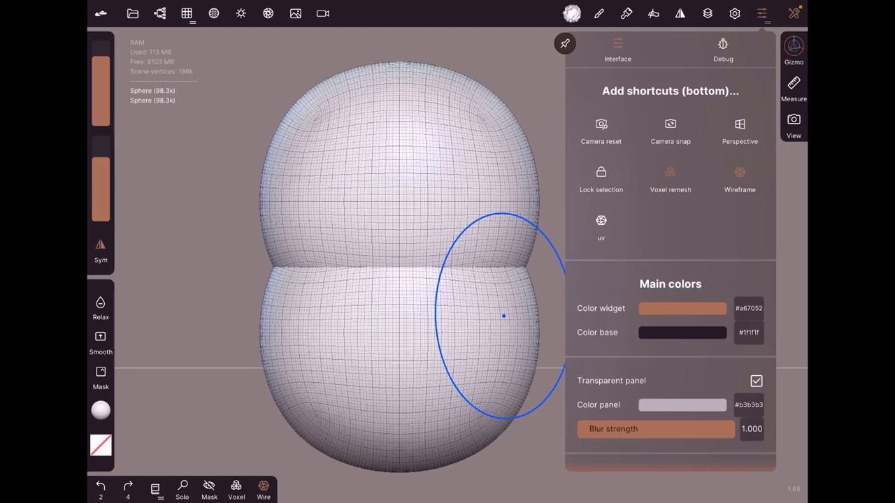
click(550, 83)
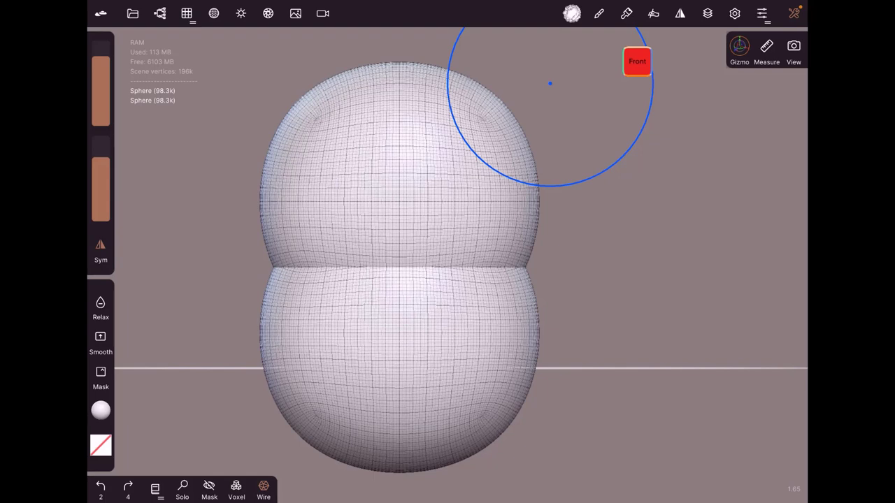
- Reframe the spheres and reopen the scene list showing both at voxel resolution 46.9
click(159, 14)
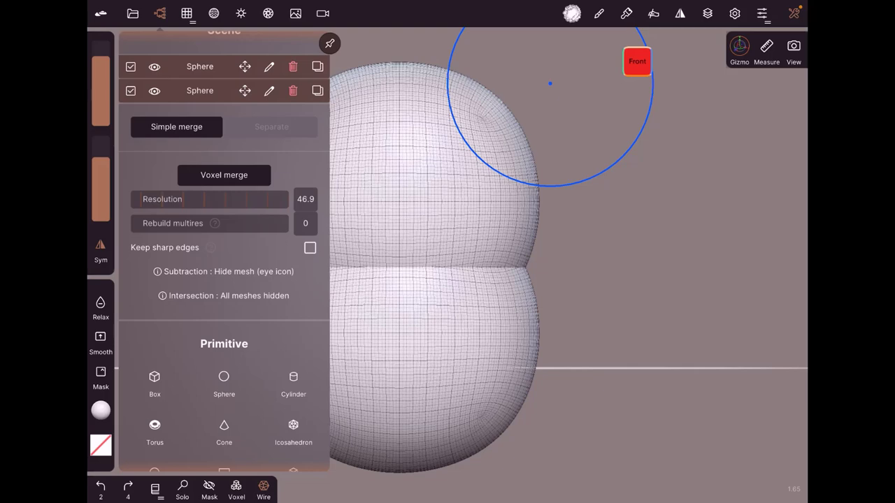
double_click(550, 84)
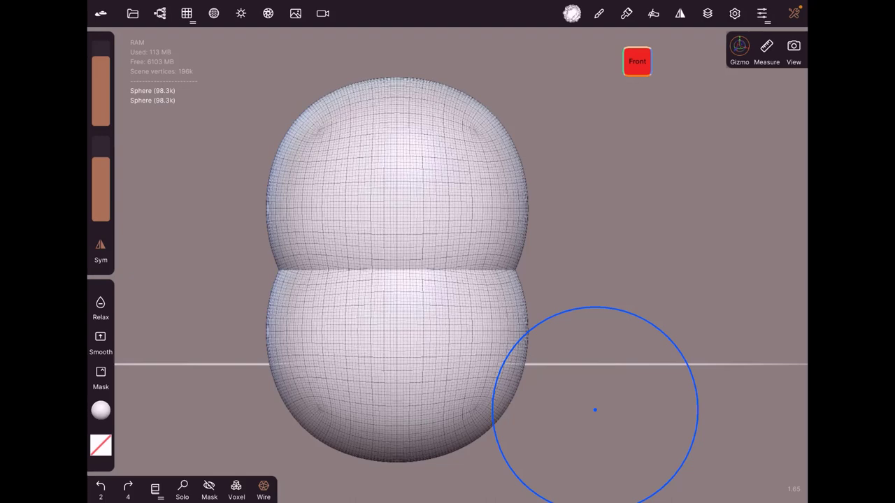
click(160, 14)
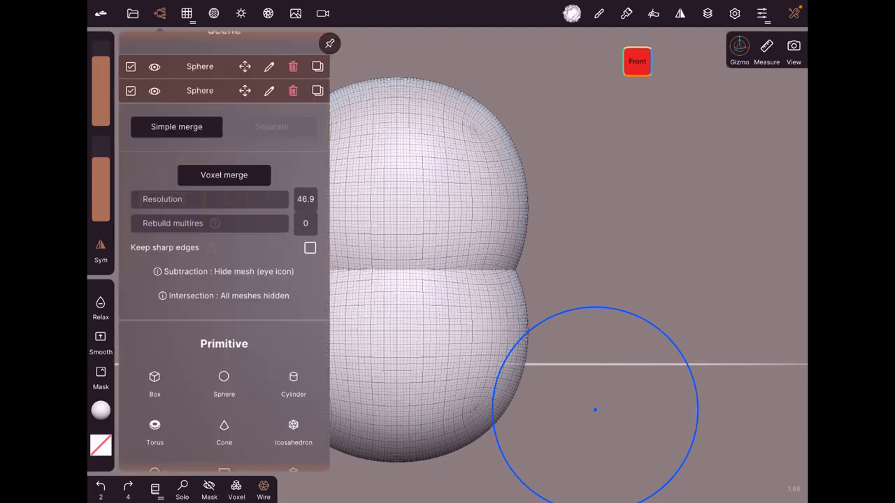
scroll(224, 210, up, 2)
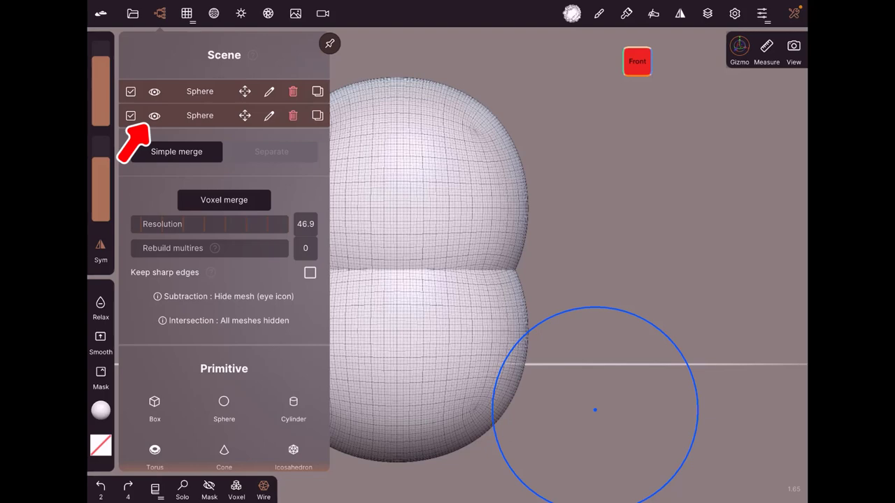
- Hide the lower sphere, trying and undoing a Simple merge so both stay separate
click(154, 115)
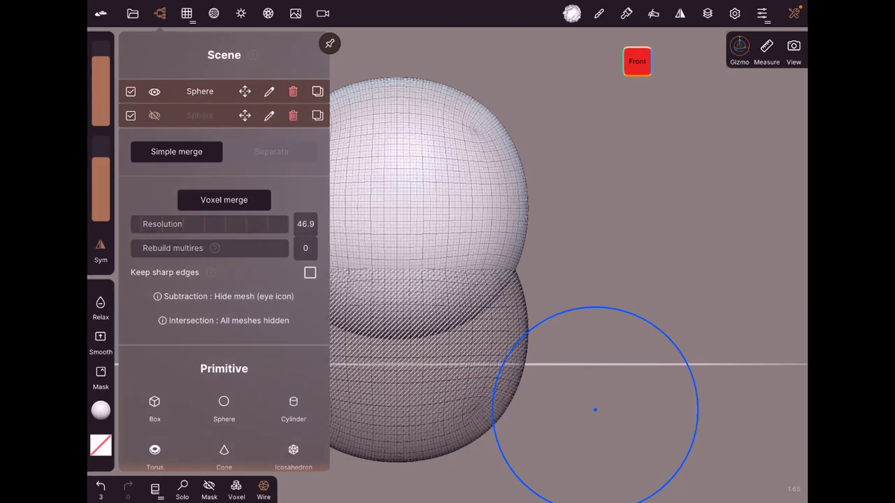
click(177, 151)
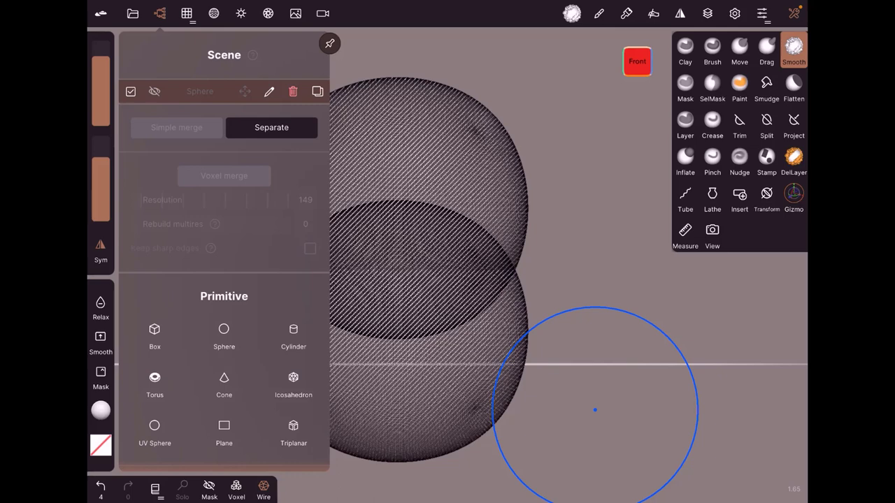
click(595, 411)
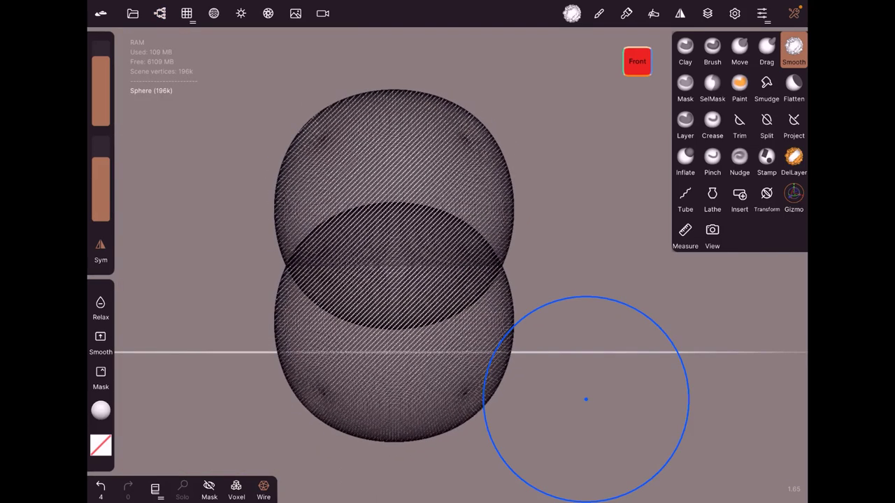
click(101, 486)
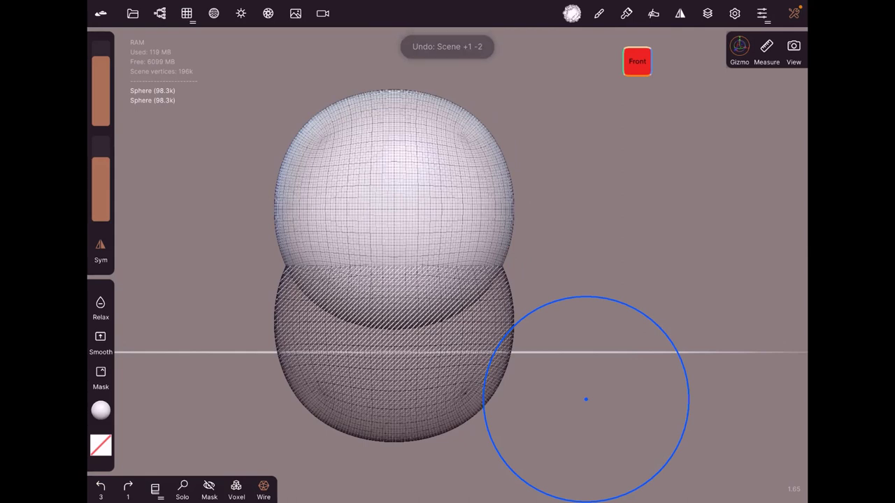
click(159, 13)
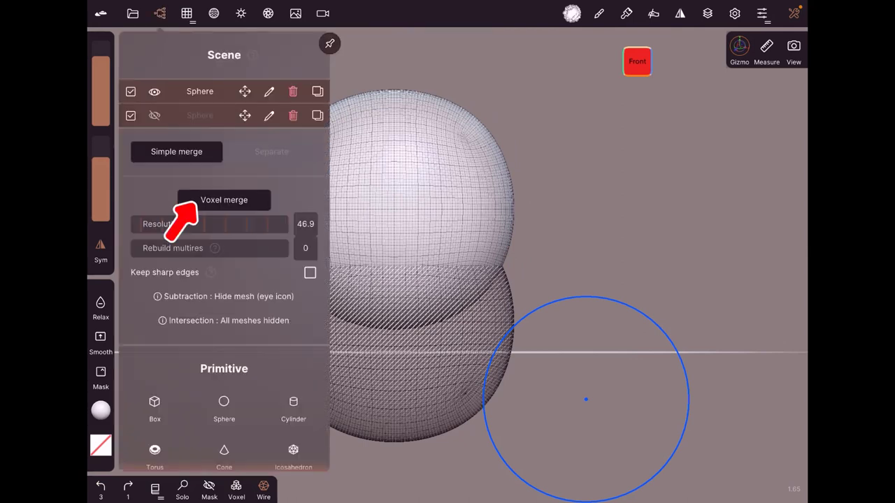
- Voxel-merge with the lower sphere hidden into a 4112-vertex hollow dome and inspect its underside
click(223, 200)
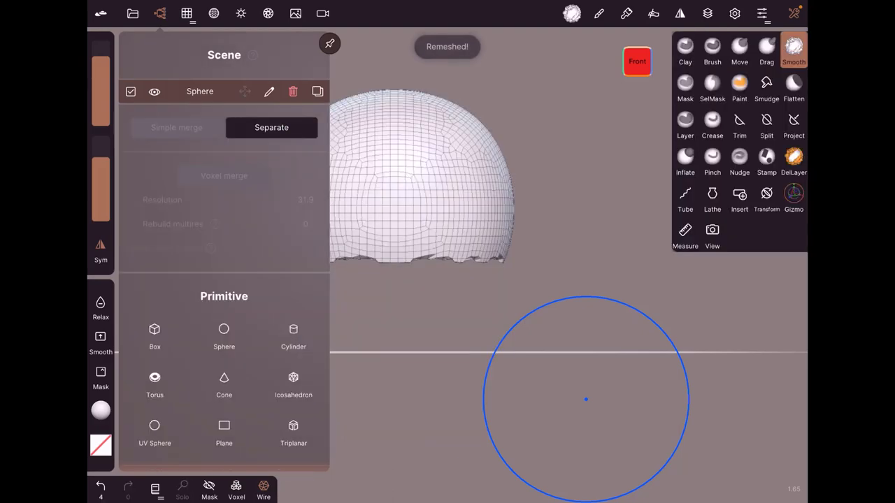
drag(574, 315, 573, 266)
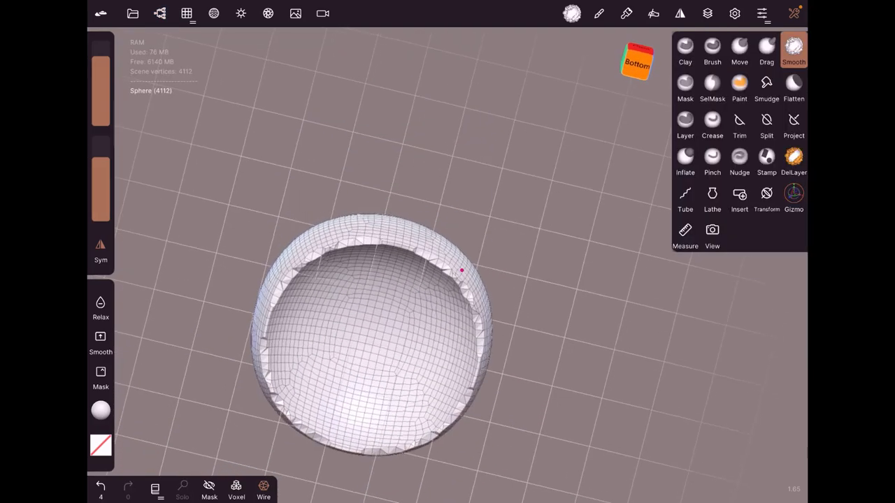
mouse_move(462, 270)
mouse_down()
mouse_move(431, 342)
mouse_move(439, 296)
mouse_move(425, 303)
mouse_move(446, 329)
mouse_move(448, 294)
mouse_move(444, 326)
mouse_move(509, 274)
mouse_move(520, 272)
mouse_move(539, 293)
mouse_up()
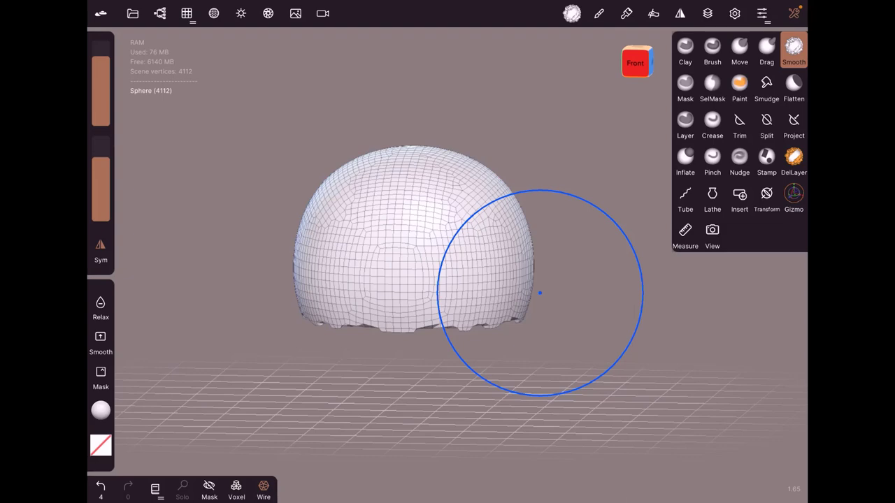
drag(540, 292, 496, 247)
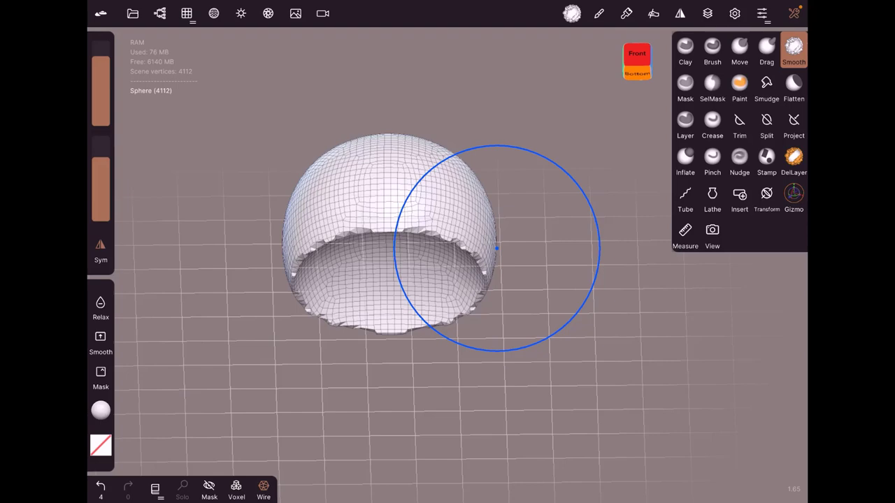
drag(497, 247, 529, 196)
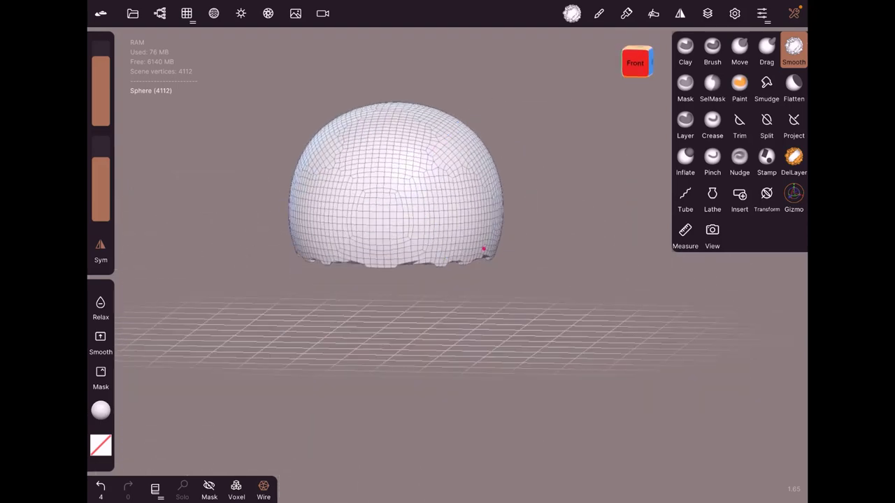
mouse_move(482, 250)
mouse_down()
mouse_move(520, 253)
mouse_move(584, 138)
mouse_up()
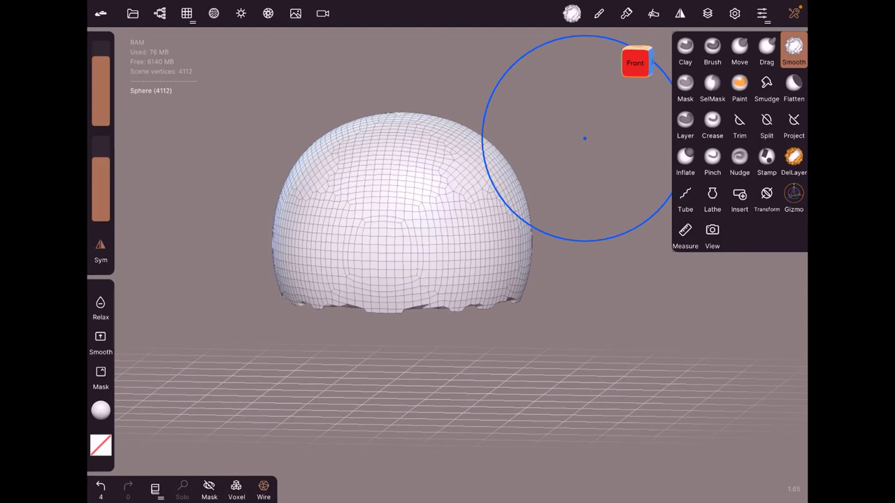
- Reopen the scene list, now showing only the single dome-shaped Sphere
click(159, 14)
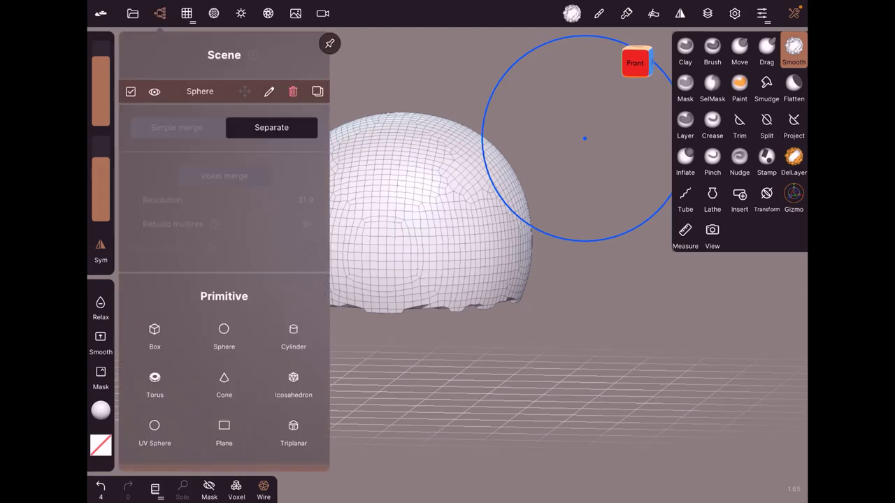
click(436, 337)
click(159, 14)
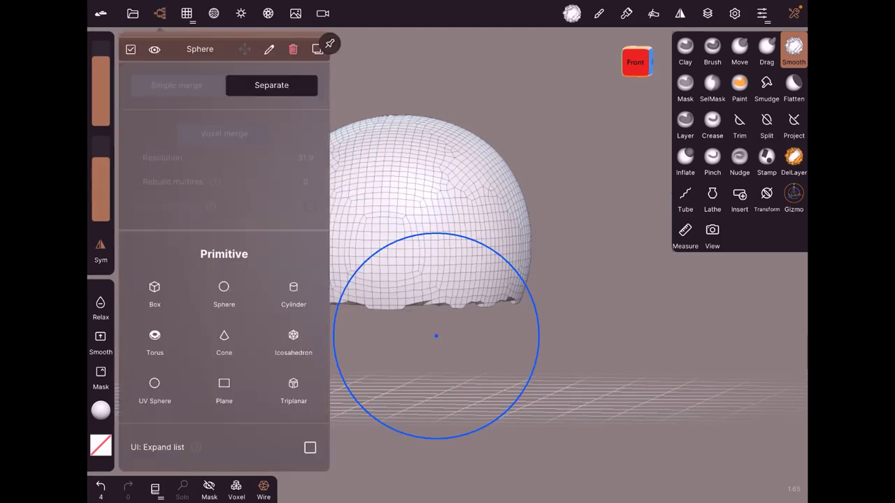